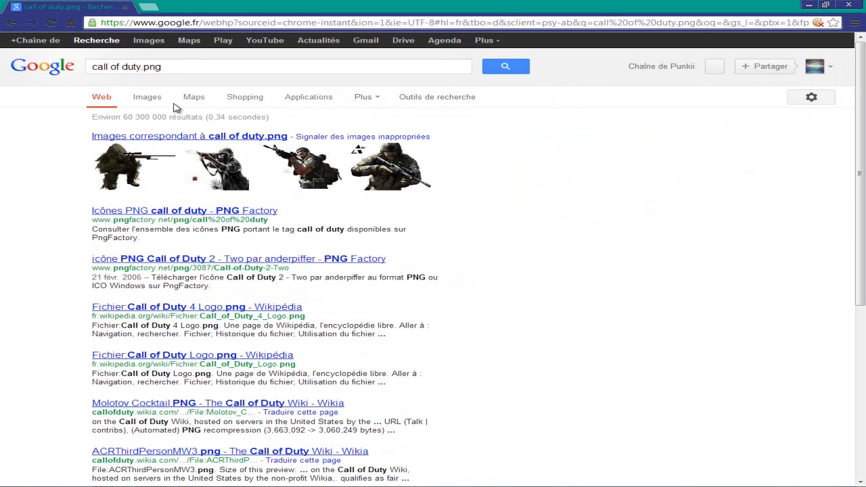
Step: Show the image results for call of duty.png, open the soldier aiming a rifle and highlight its PNG file type
click(155, 43)
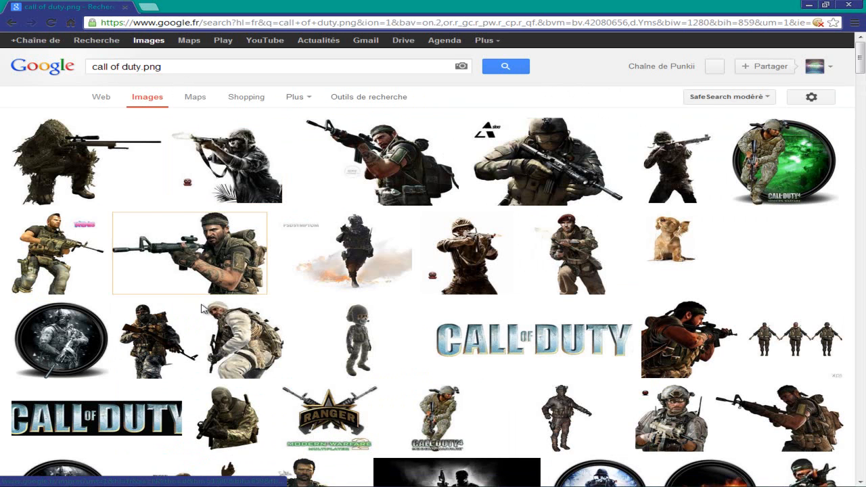
click(223, 274)
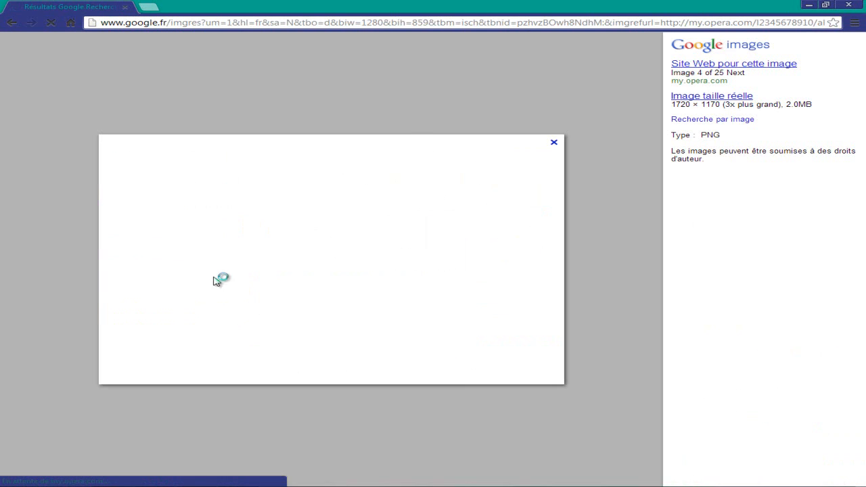
right_click(283, 273)
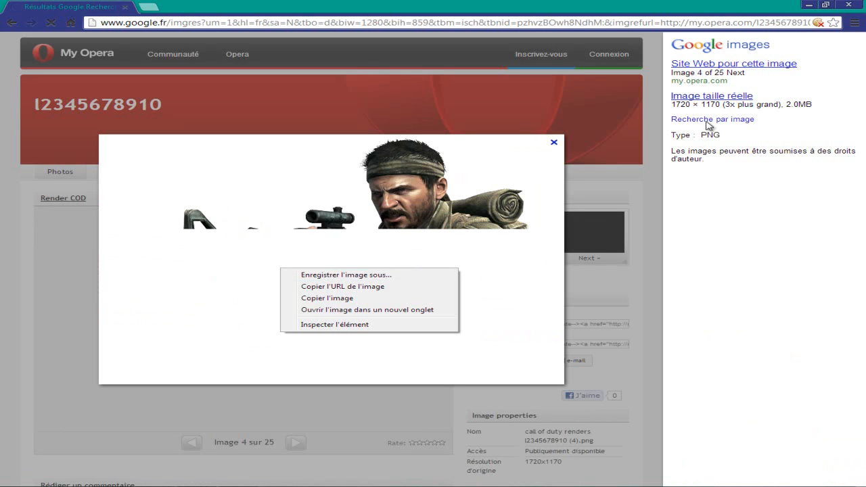
click(671, 135)
drag(671, 135, 722, 136)
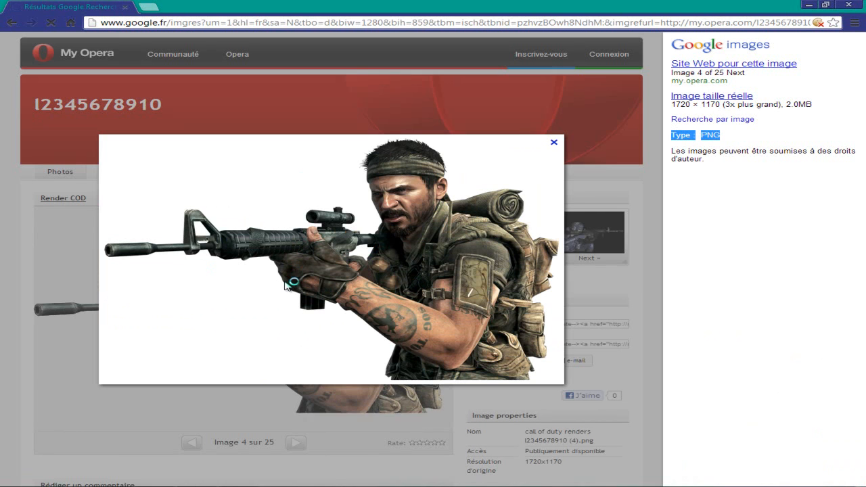
Step: Save the soldier image to the desktop (Bureau) as a PNG under its proposed file name
right_click(307, 285)
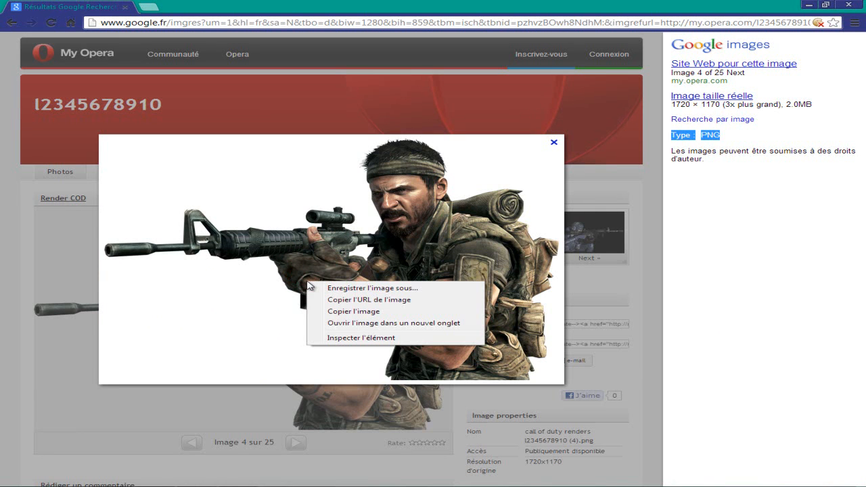
click(365, 293)
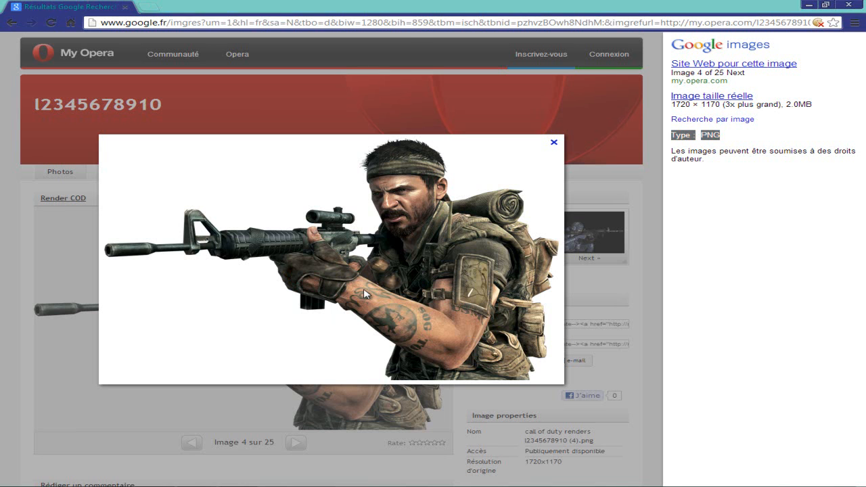
drag(107, 125, 105, 68)
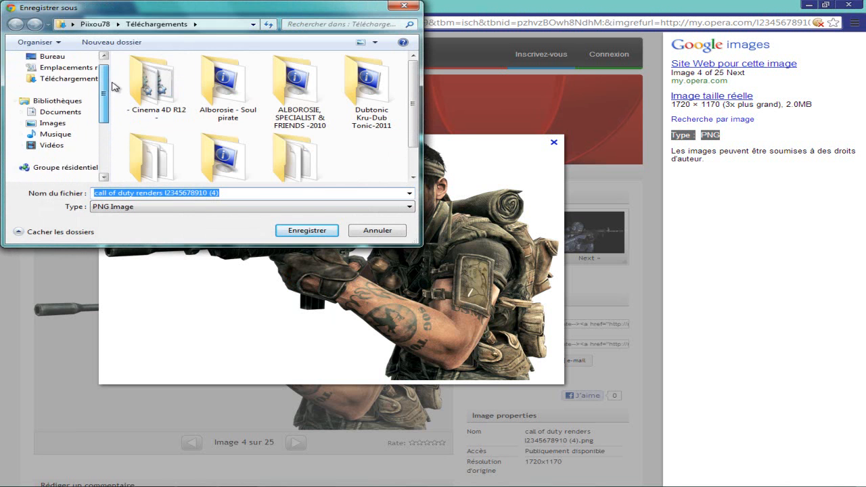
click(53, 72)
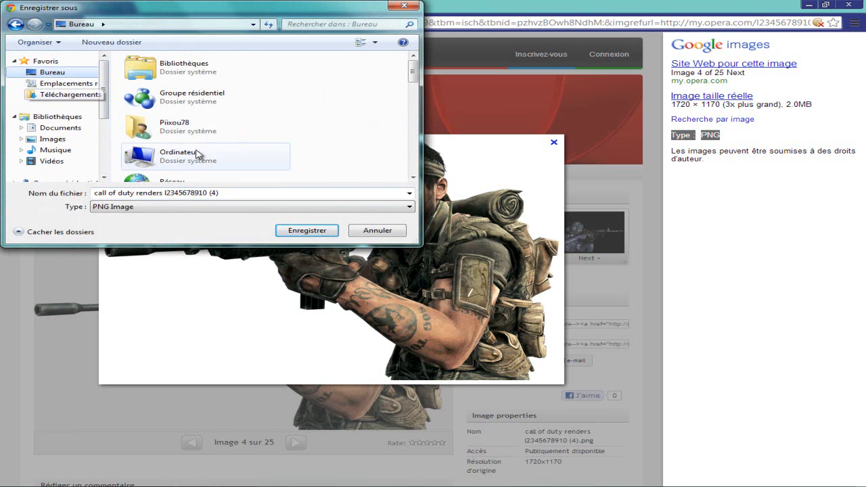
click(330, 231)
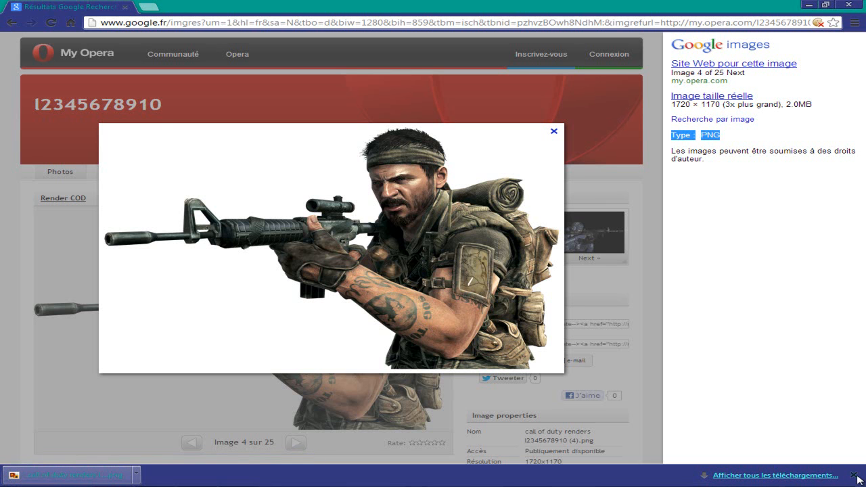
Step: Minimize the browser and move the saved call of duty render on the desktop to just below the fleche-bleu icon
click(855, 476)
click(809, 4)
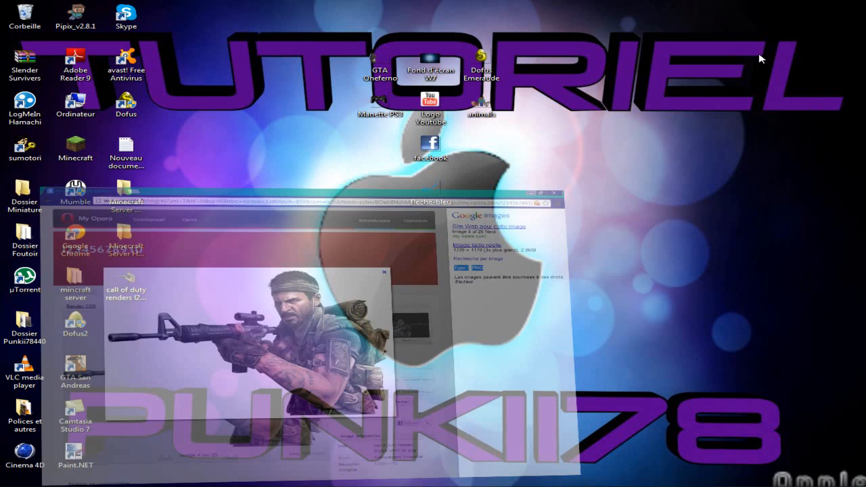
drag(134, 294, 441, 228)
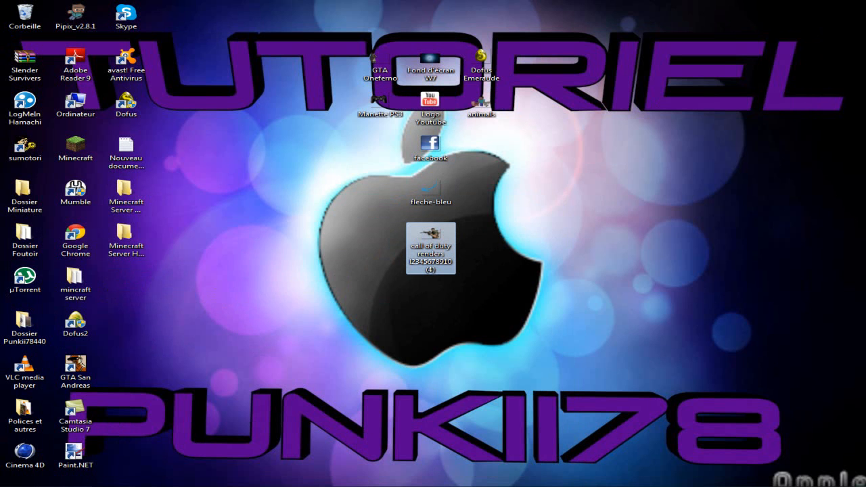
Step: Switch to Paint.NET, close the scribbled drawing without saving it and create a new blank 800 x 600 pixel image
click(155, 486)
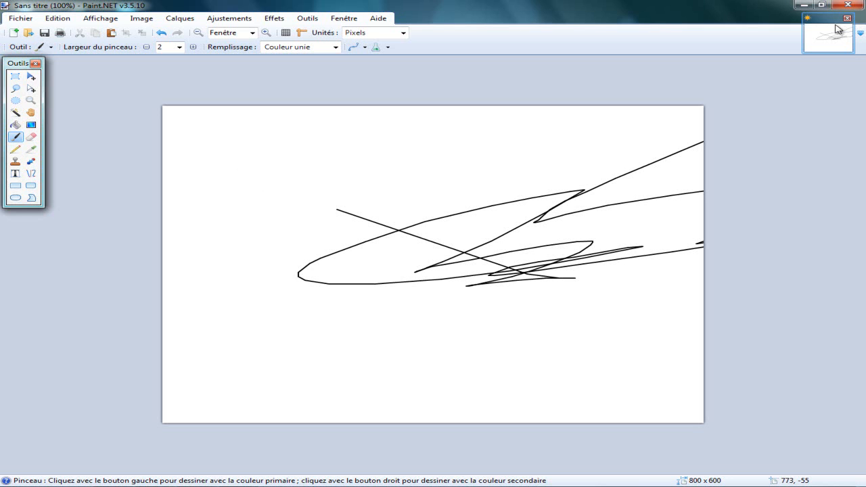
click(848, 19)
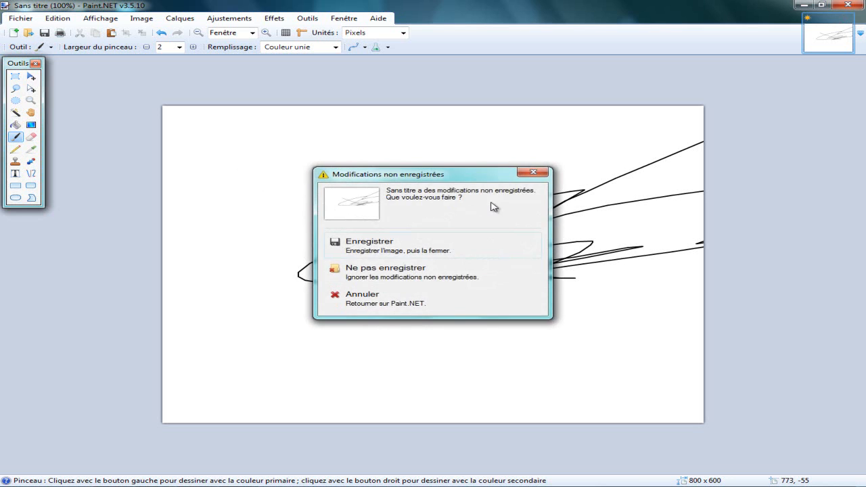
click(413, 270)
click(27, 19)
click(46, 30)
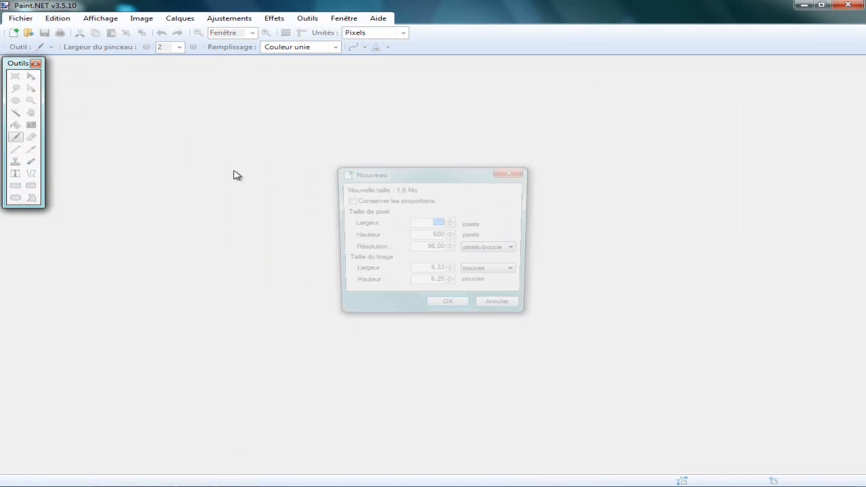
click(450, 309)
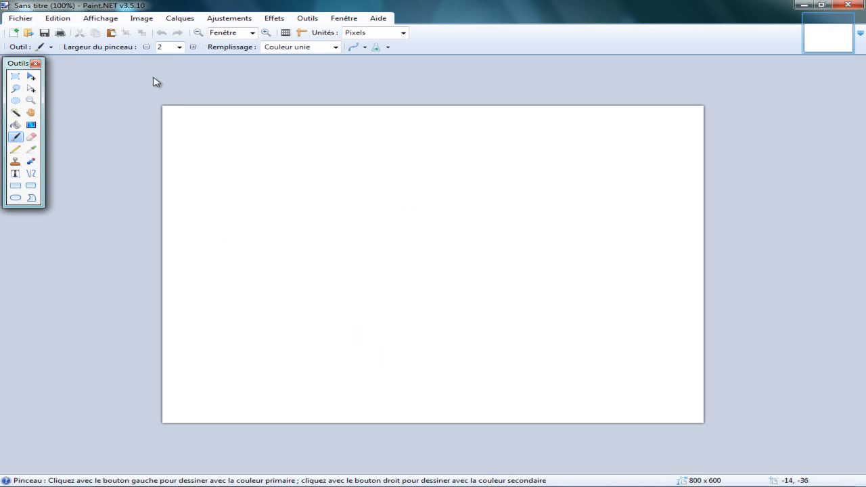
Step: Open the Fond d'écran W7 image from the desktop folder
click(143, 19)
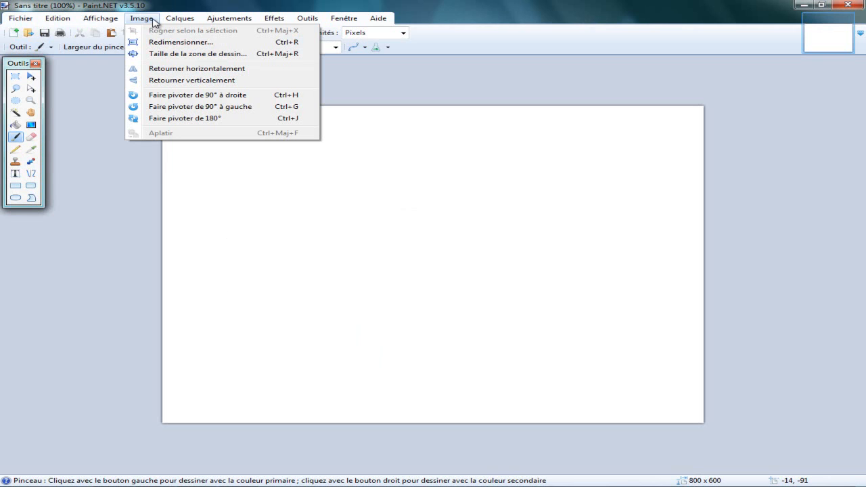
mouse_move(29, 20)
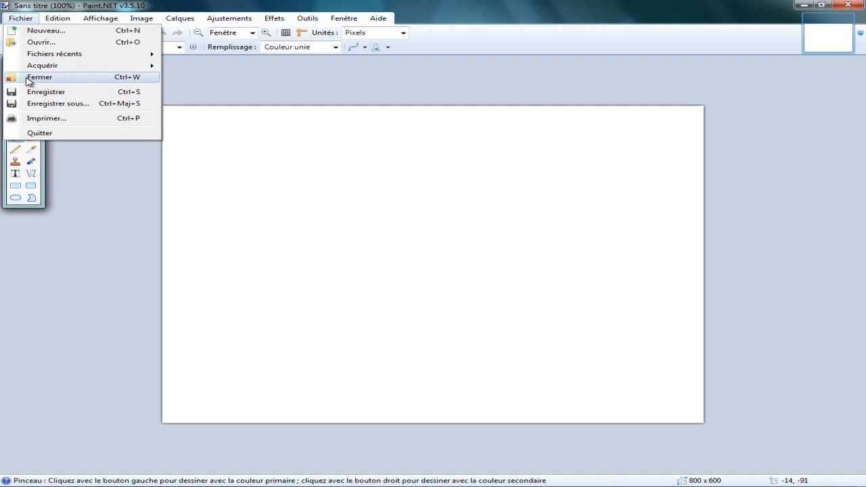
click(48, 43)
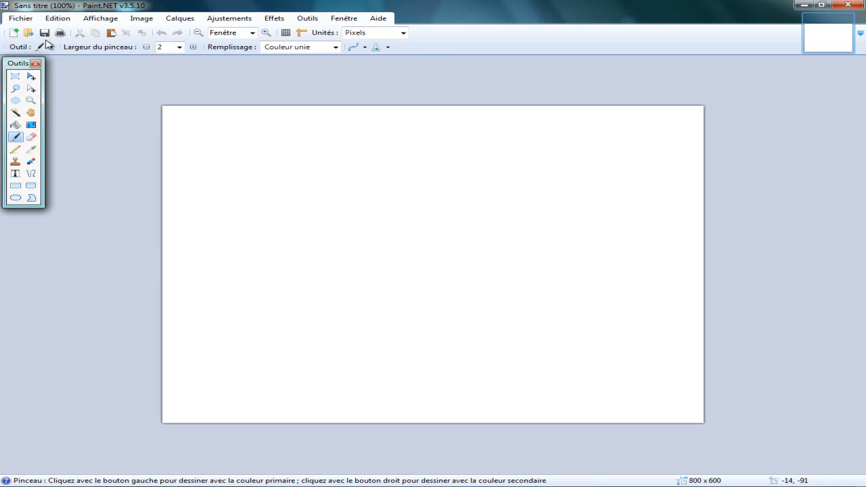
drag(364, 110, 363, 183)
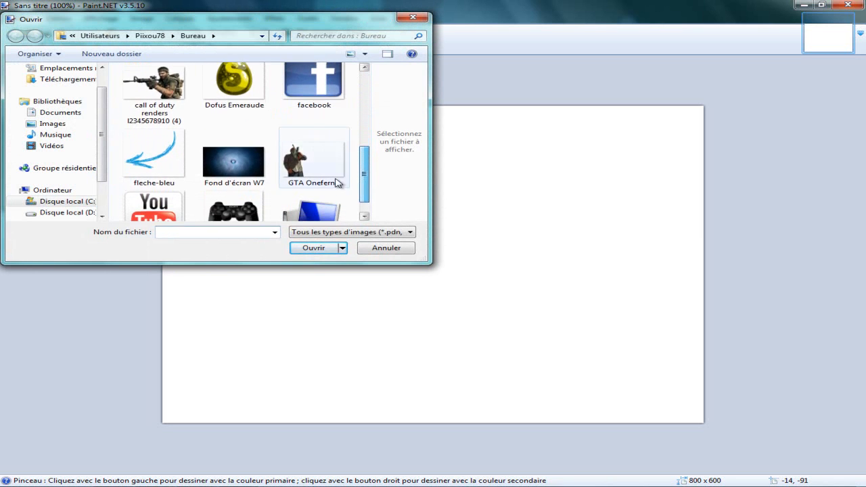
double_click(252, 164)
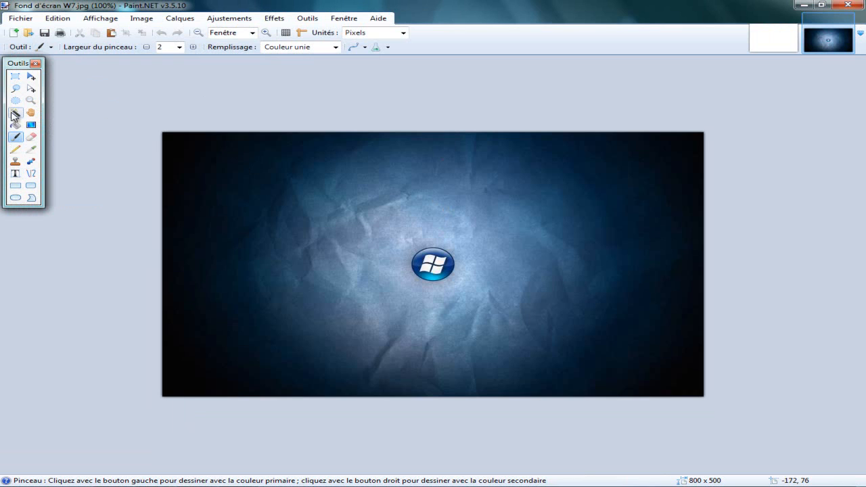
Step: Start a text on the wallpaper image with the font Ethnocentric Rg at size 44
click(11, 177)
click(207, 177)
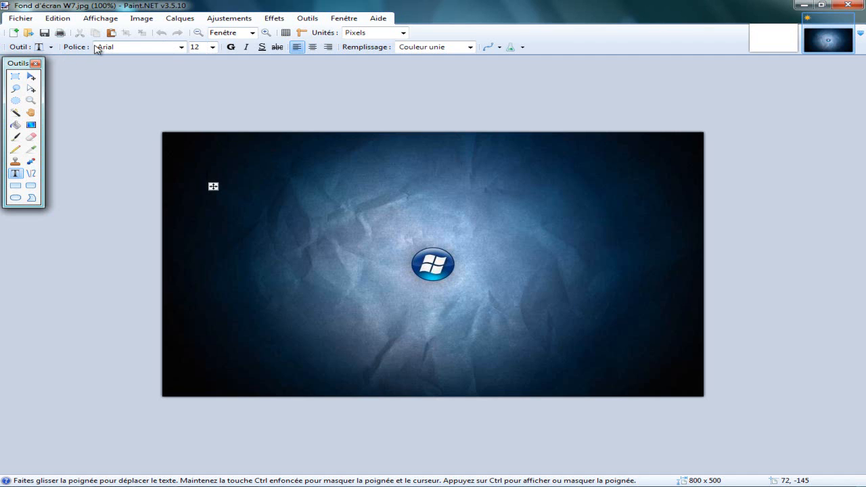
click(181, 47)
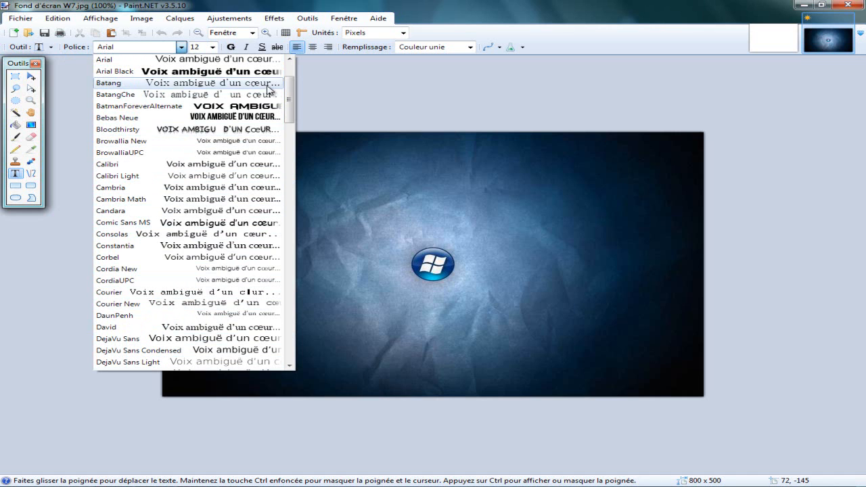
drag(290, 100, 291, 131)
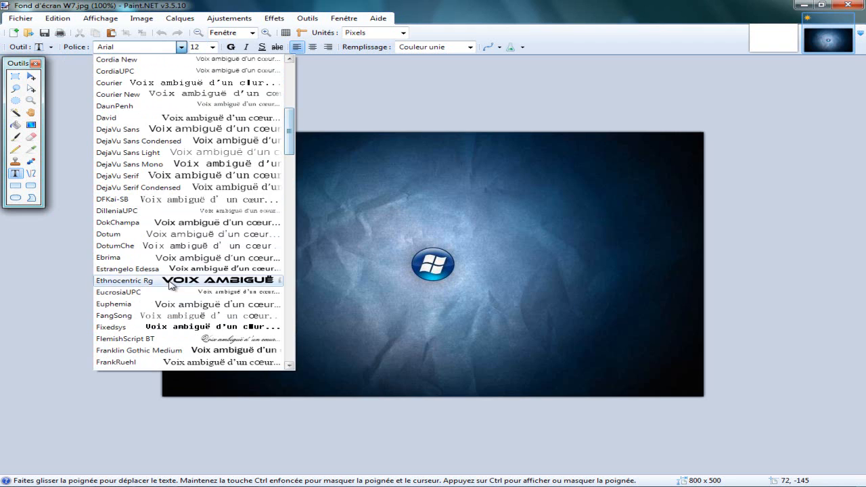
click(159, 280)
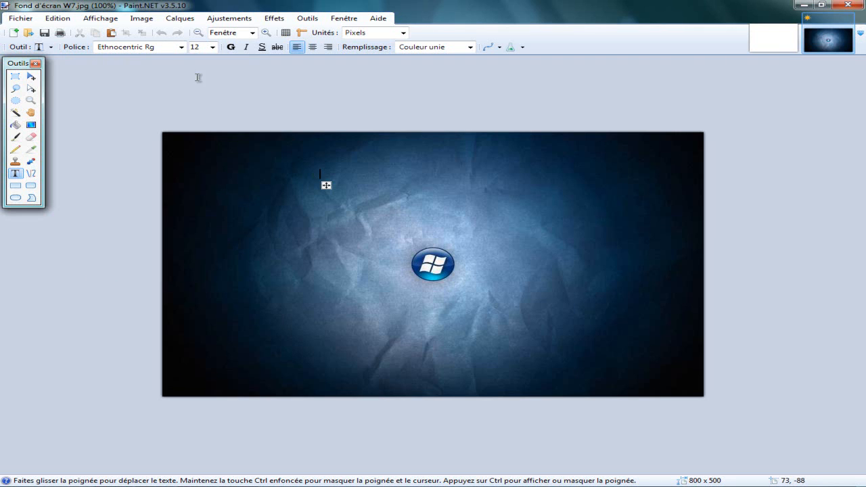
text(44)
Step: Write MA DERNIÈRE on the wallpaper and position it centred along the image's upper edge
click(190, 164)
drag(198, 190, 291, 196)
text(MA DERNIERE)
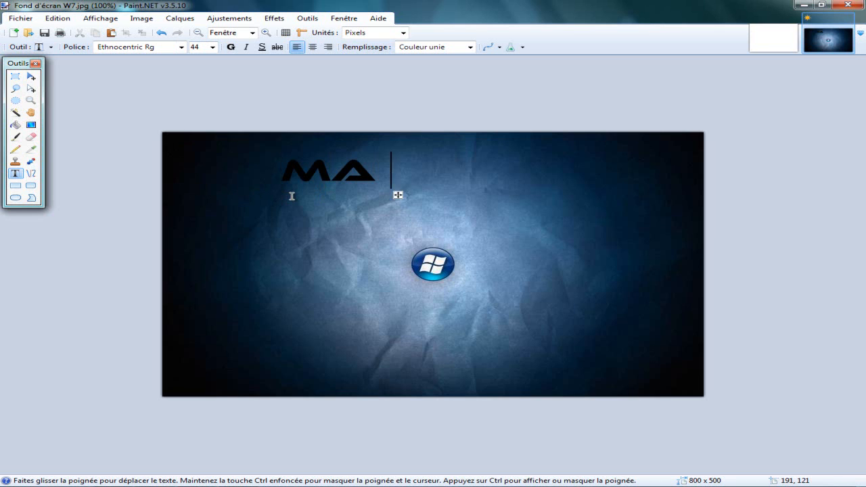
key(BackSpace)
key(BackSpace)
key(BackSpace)
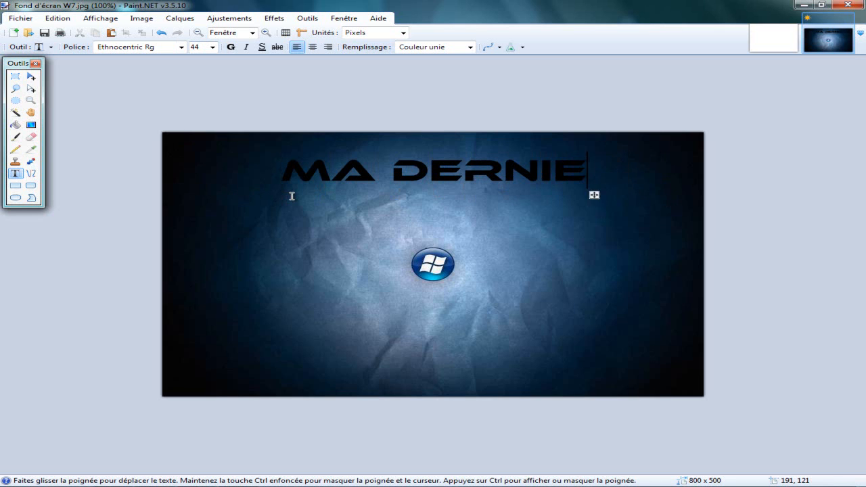
text(ÈRE)
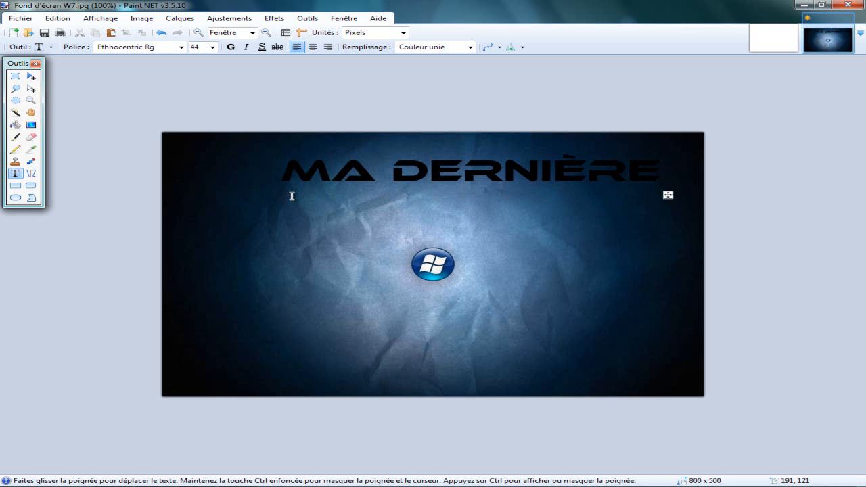
drag(667, 196, 626, 184)
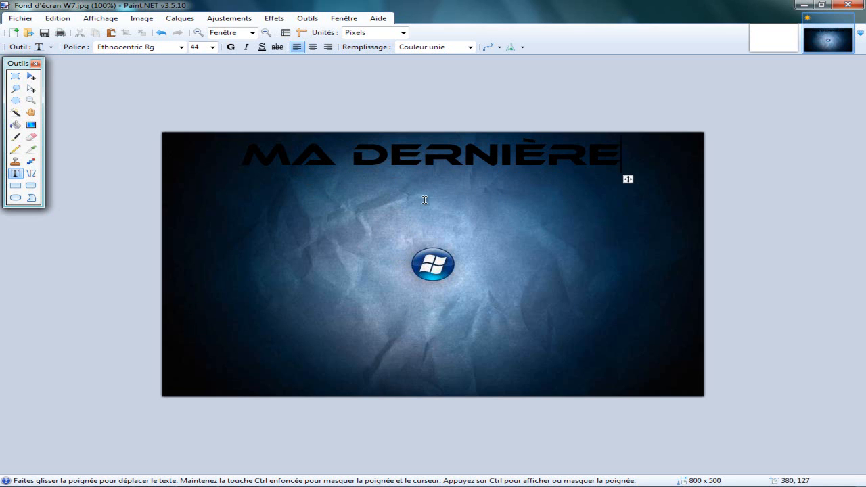
Step: Add the text VIDÉO and centre it directly beneath MA DERNIÈRE
click(391, 174)
text(VIDÉO)
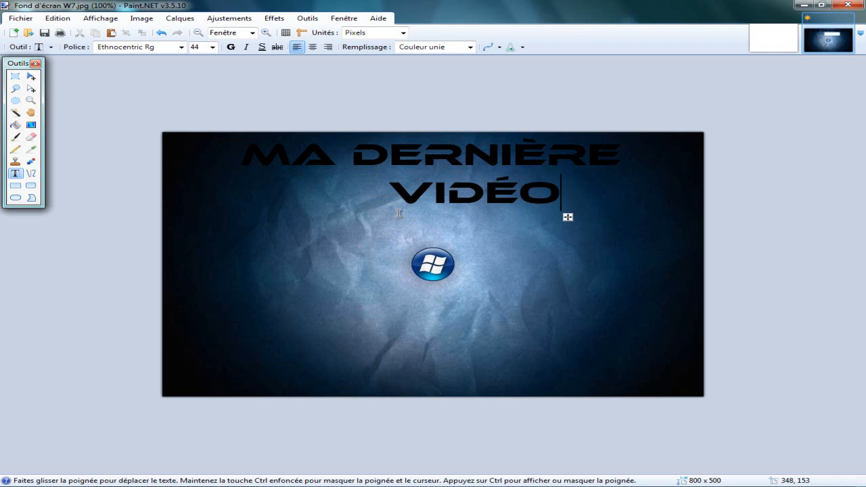
drag(566, 217, 517, 213)
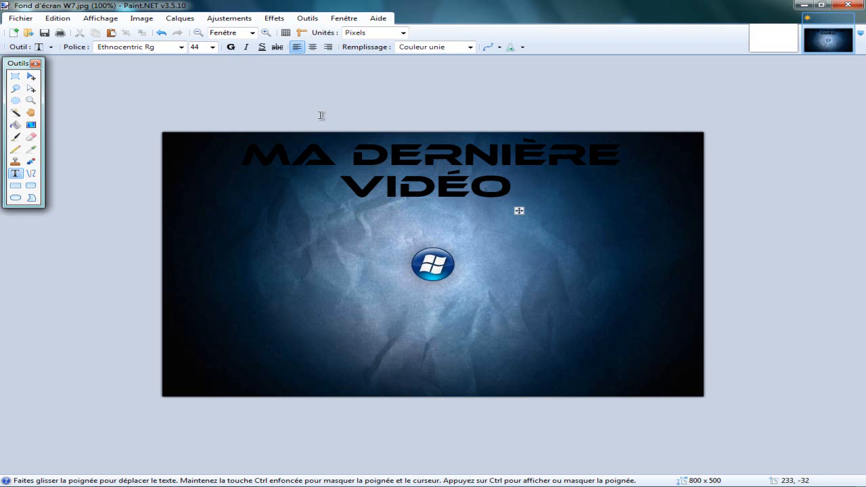
Step: Import the animals picture from the desktop folder as a new layer
click(180, 18)
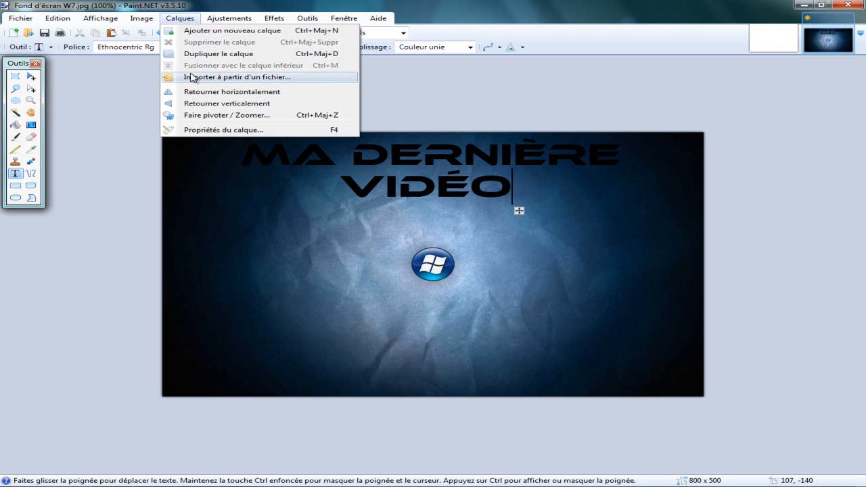
click(195, 77)
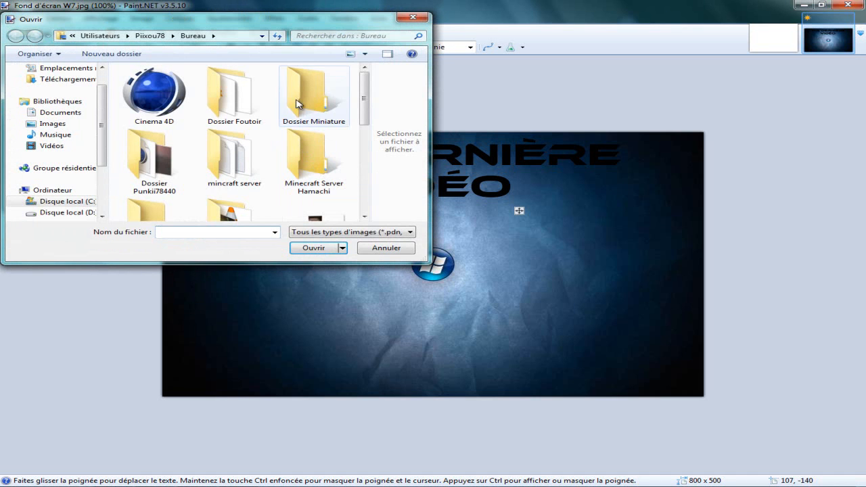
drag(363, 102, 365, 140)
double_click(324, 134)
Step: Place the Minecraft characters in the wallpaper's lower-right corner and shrink them to about 259 x 158 pixels
drag(357, 247, 650, 347)
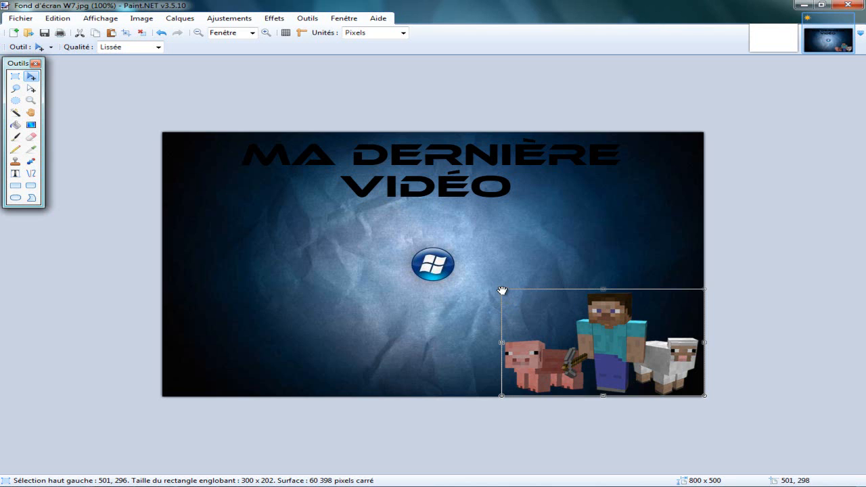
drag(500, 286, 528, 311)
drag(642, 355, 635, 357)
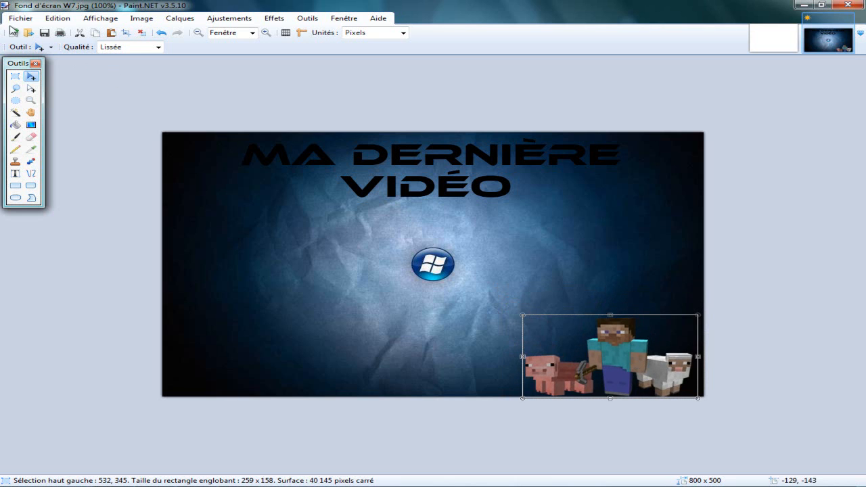
Step: Import the call of duty renders picture from the desktop folder as a new layer
click(180, 18)
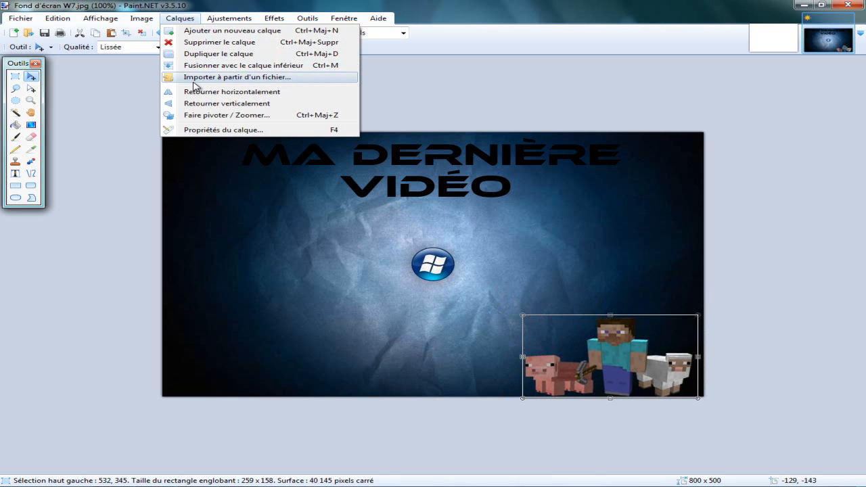
click(194, 80)
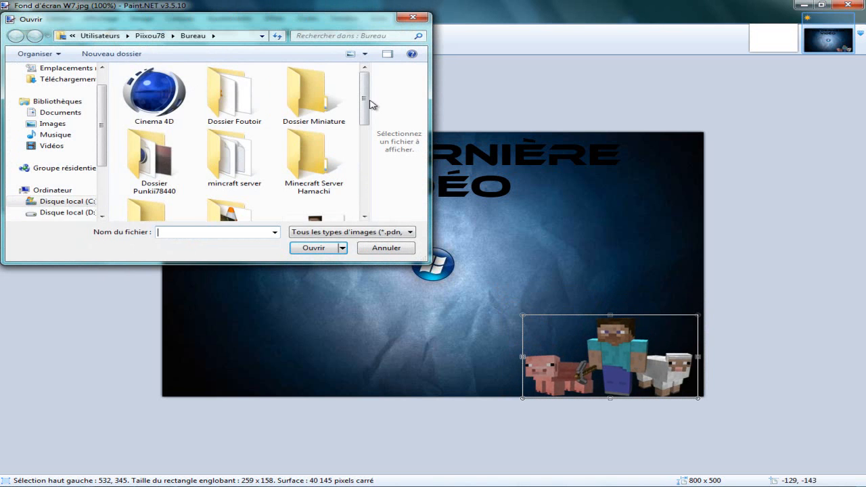
scroll(364, 141, down, 1)
scroll(363, 141, down, 1)
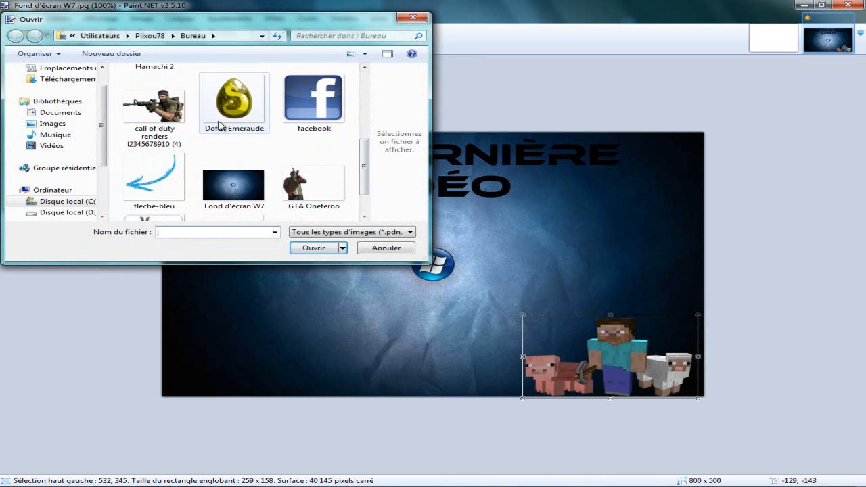
click(162, 114)
double_click(162, 114)
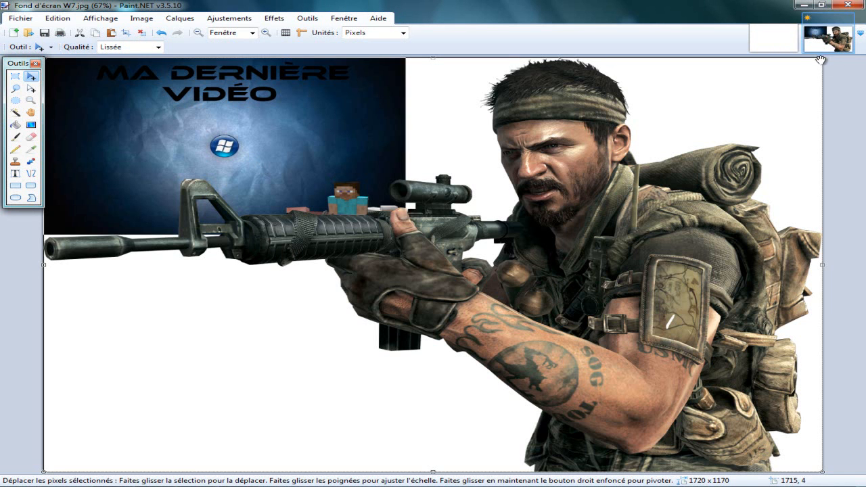
Step: Shrink the soldier to about 232 x 164 pixels and place it along the wallpaper's lower edge, beside the Minecraft characters
drag(741, 139, 182, 386)
drag(163, 417, 235, 183)
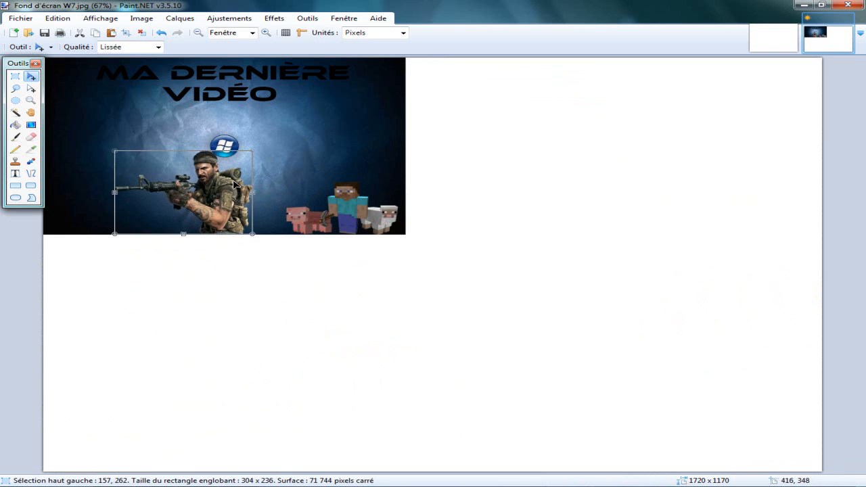
drag(115, 152, 146, 177)
drag(199, 200, 197, 203)
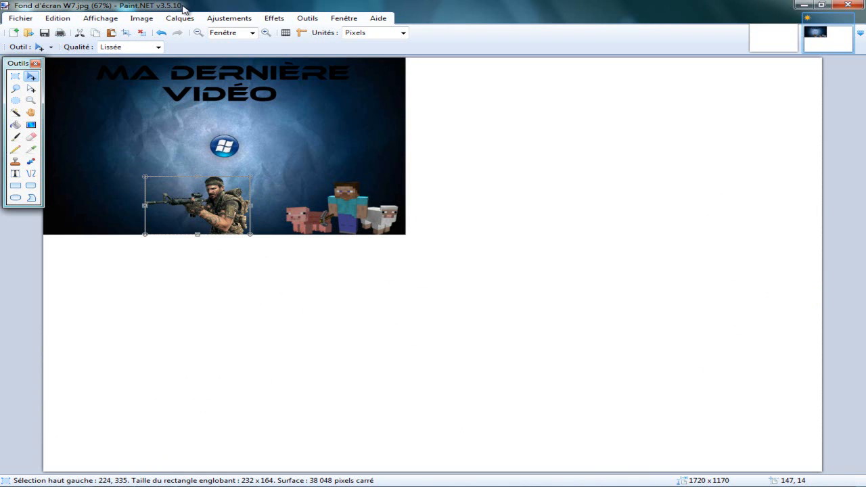
Step: Import the Manette PS3 picture from the desktop folder as a new layer
click(181, 19)
click(204, 78)
scroll(376, 148, down, 5)
scroll(376, 147, down, 3)
double_click(226, 192)
Step: Resize the controller to about 239 x 222 pixels and place it above the Minecraft characters on the wallpaper's right side
drag(218, 200, 140, 124)
drag(113, 95, 371, 124)
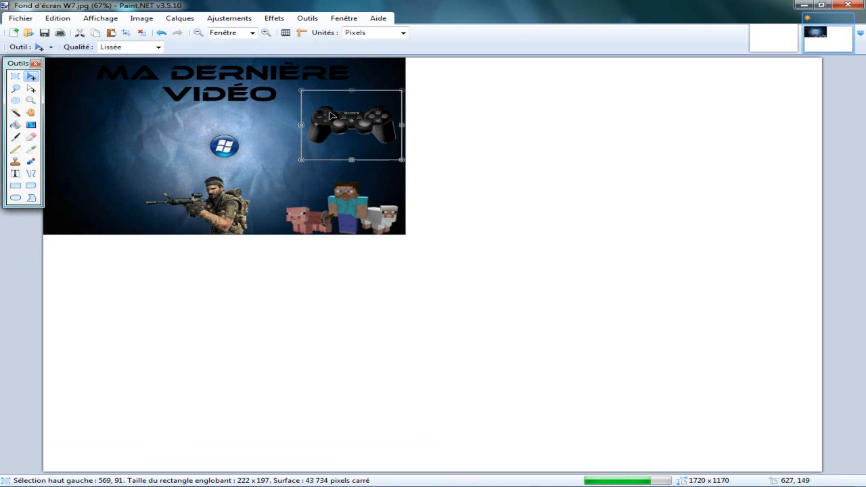
mouse_move(305, 91)
mouse_down()
mouse_move(295, 82)
mouse_move(294, 92)
mouse_up()
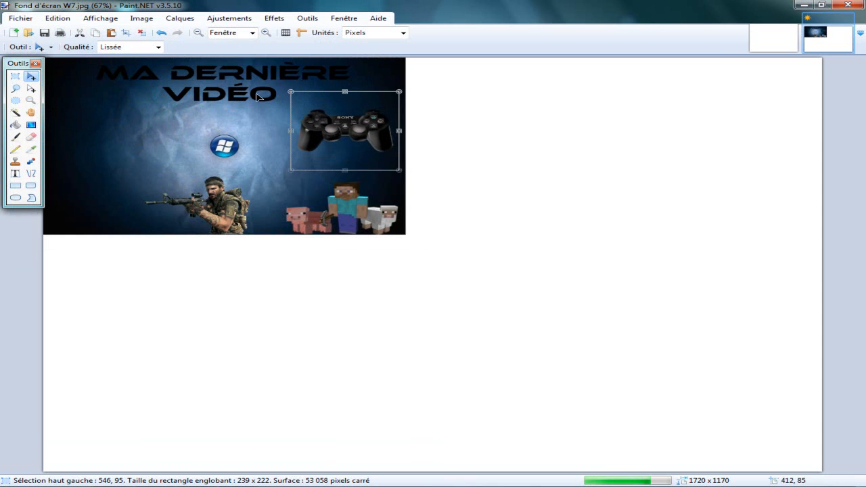
Step: Import GTA Oneferno as a new layer, shrunk to about 372 x 388 pixels in the wallpaper's lower-left corner
click(179, 18)
click(193, 80)
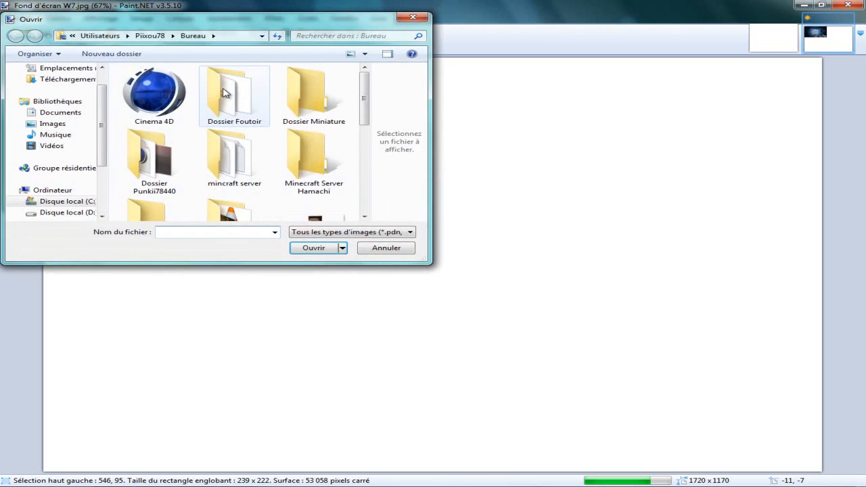
drag(367, 102, 386, 176)
double_click(310, 177)
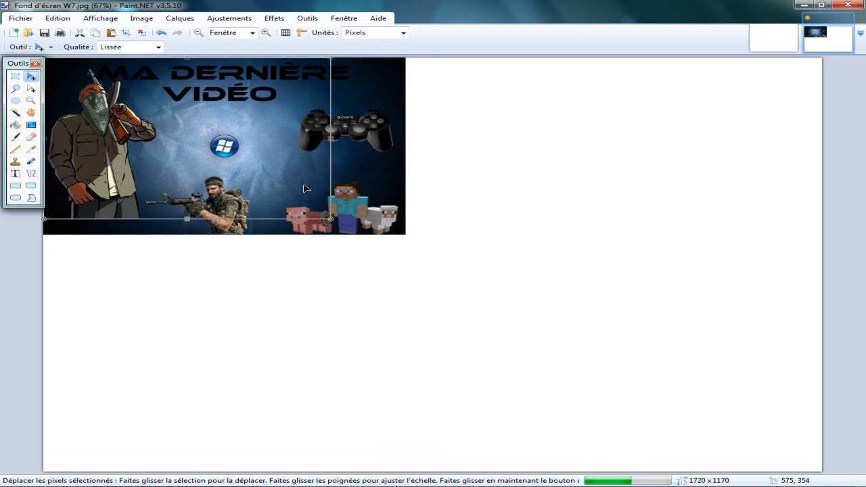
drag(327, 219, 211, 195)
drag(56, 152, 57, 195)
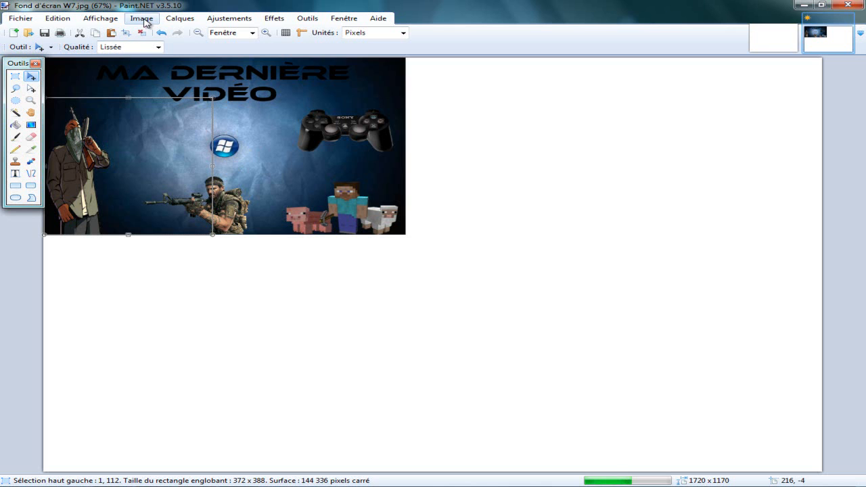
Step: Import fleche-bleu as a new layer, shrunk to about 125 x 119 pixels between VIDÉO and the controller
click(180, 19)
click(203, 78)
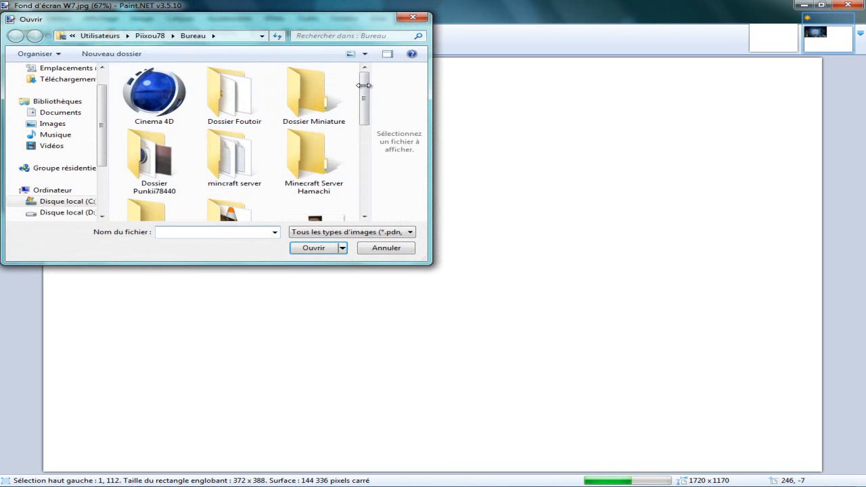
drag(367, 97, 329, 170)
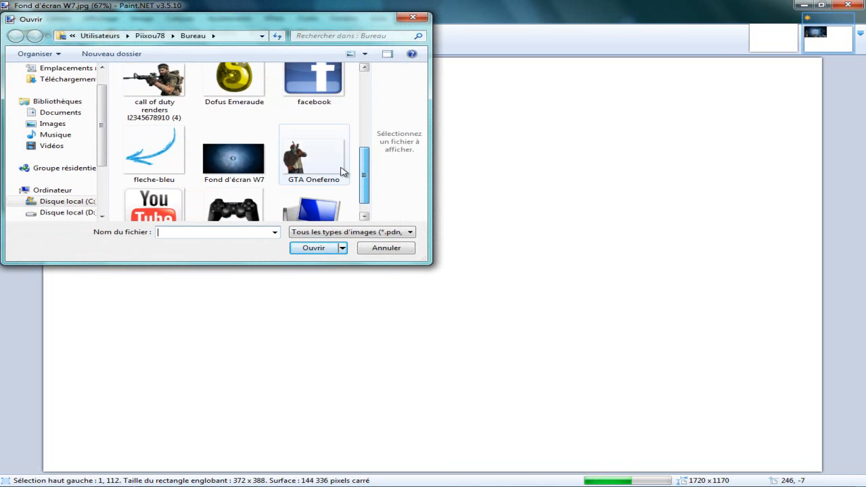
double_click(164, 165)
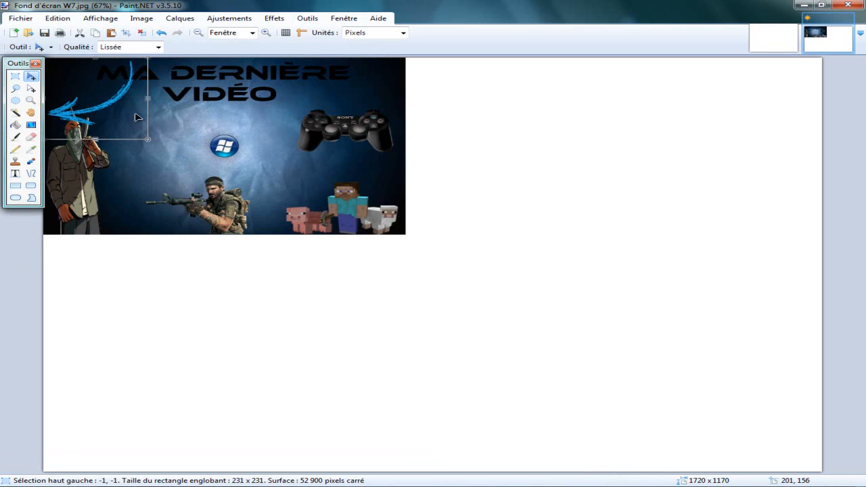
drag(147, 140, 100, 103)
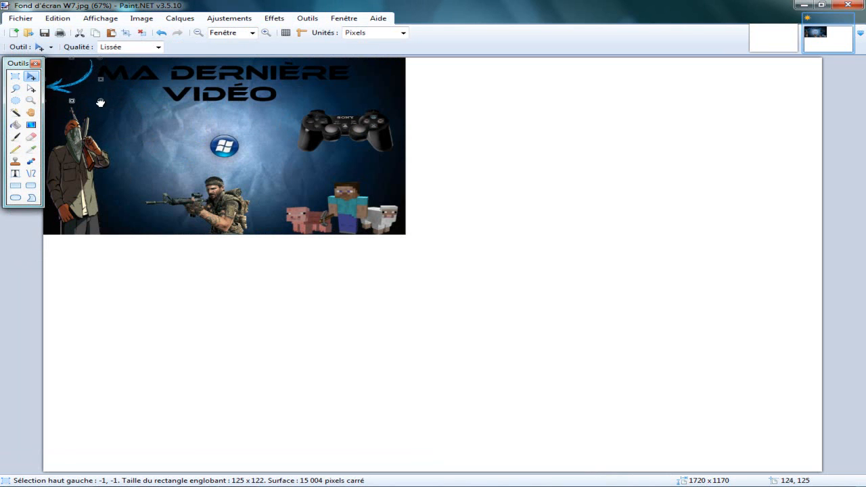
drag(77, 76, 295, 122)
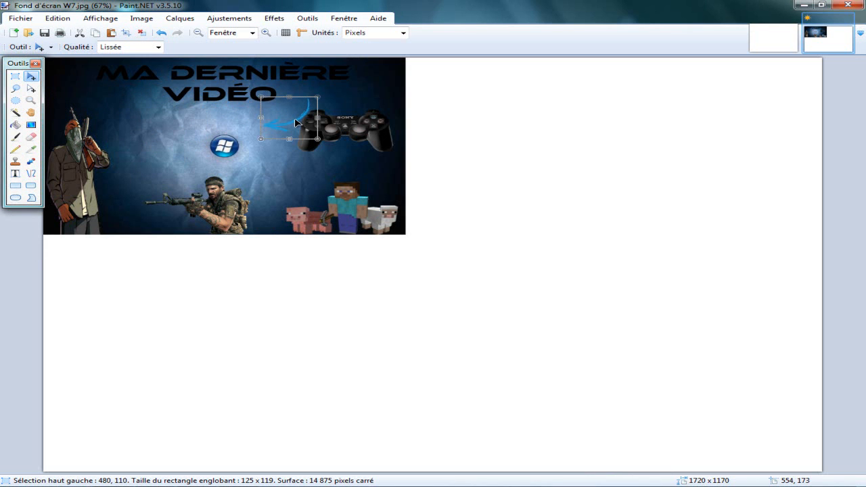
Step: Start saving the image under a new name, Outro' Tuto', with the desktop (Bureau) as destination
click(25, 20)
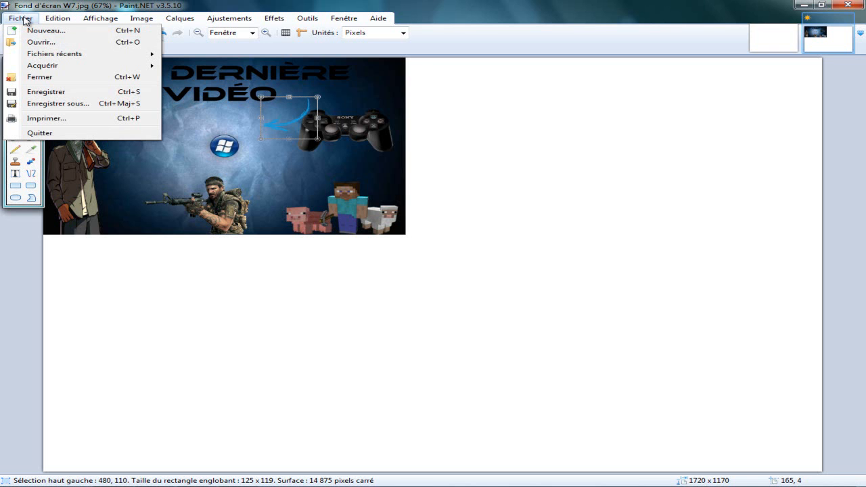
click(58, 105)
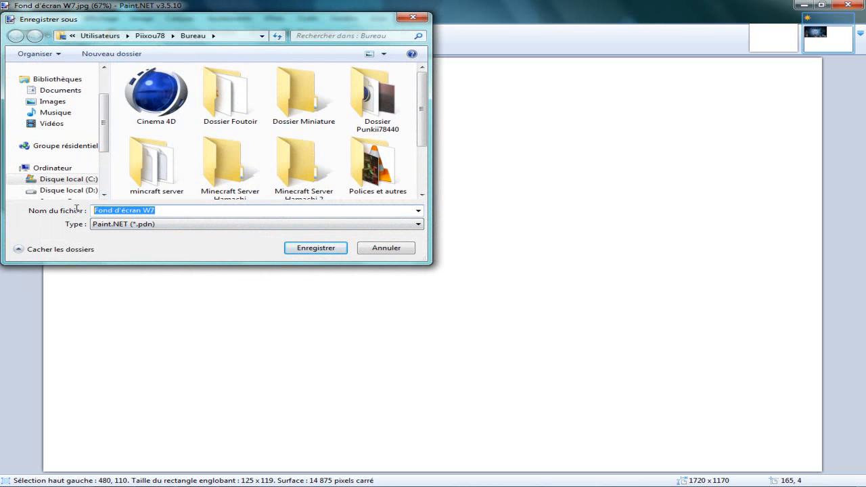
text(Outro' Tuto')
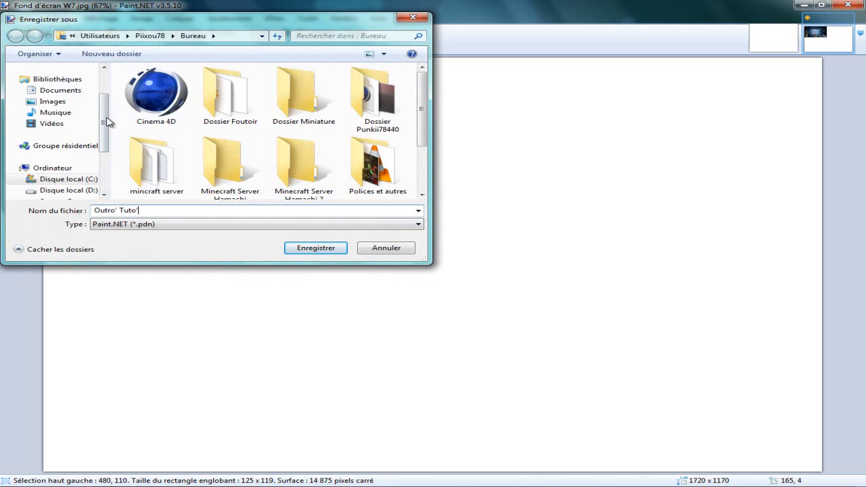
scroll(55, 121, up, 2)
click(52, 83)
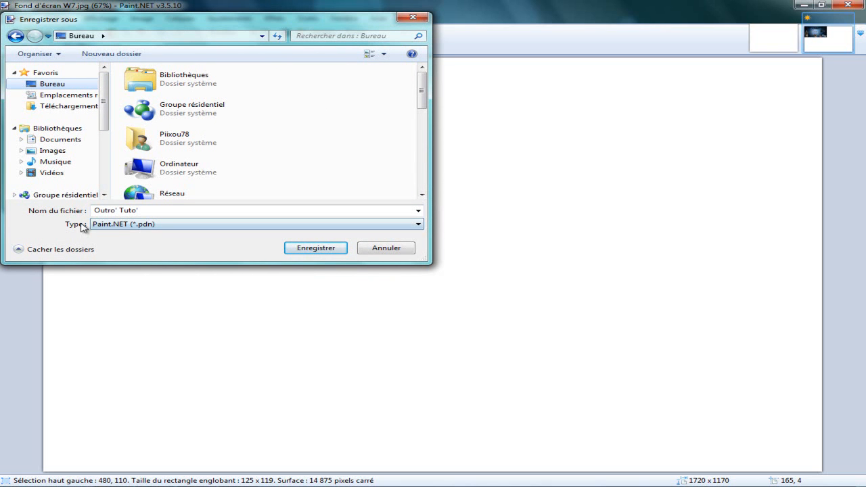
Step: Save the image in PNG format with automatic colour depth and flatten its layers
click(140, 226)
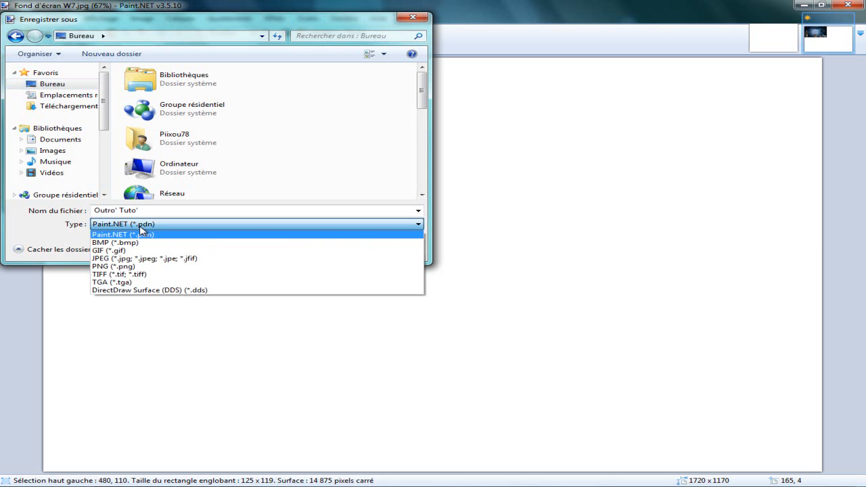
click(136, 268)
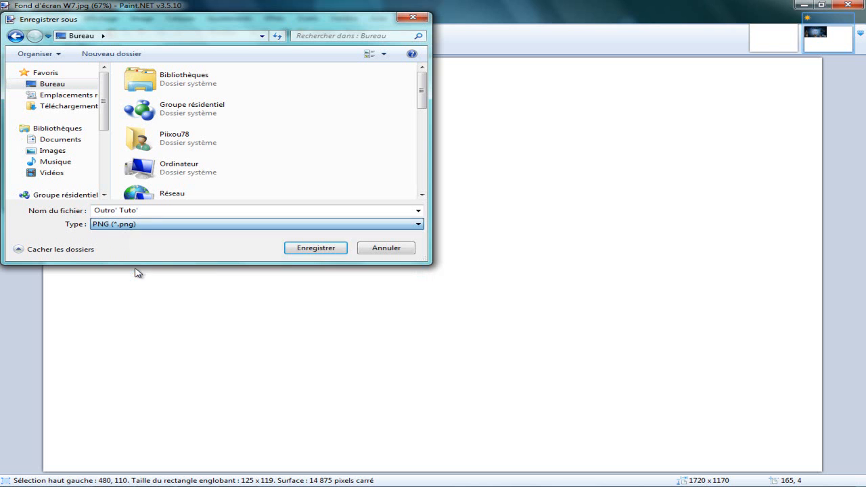
click(313, 248)
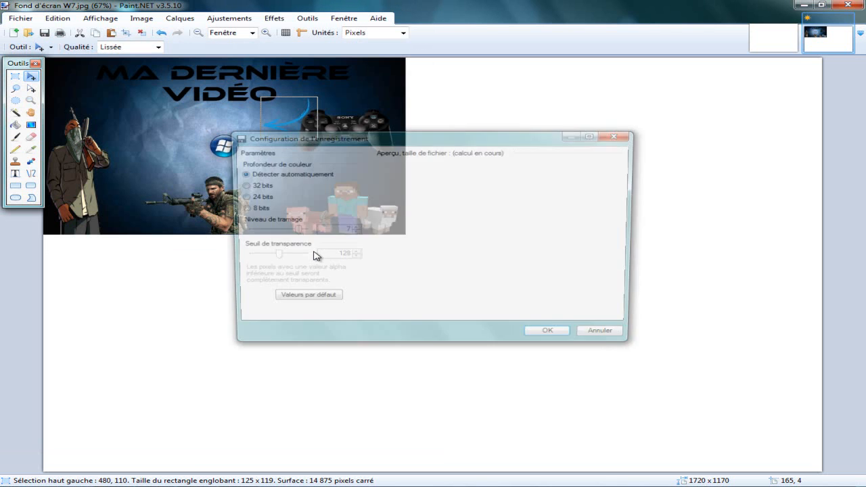
click(557, 338)
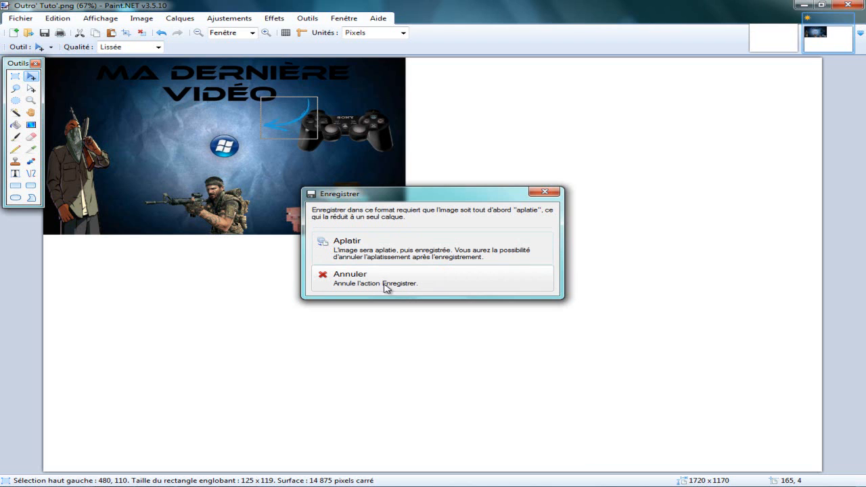
click(393, 260)
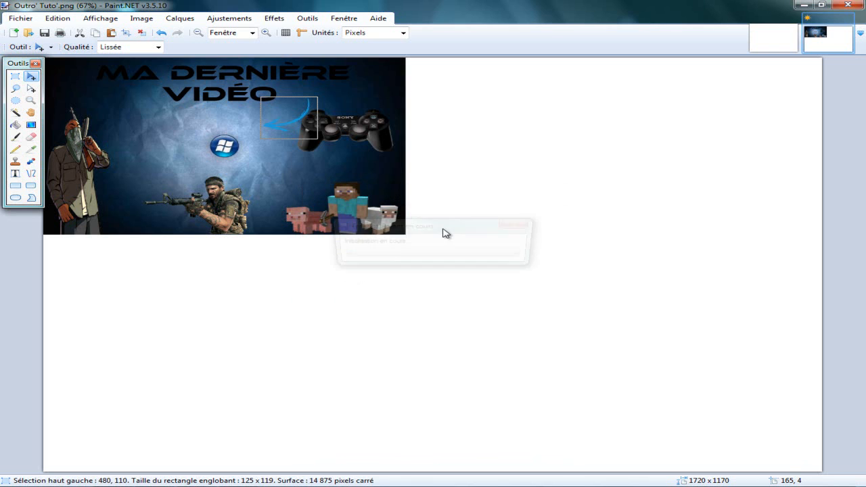
Step: Go to the desktop and reposition the Outro' Tuto' picture among the icons
click(861, 6)
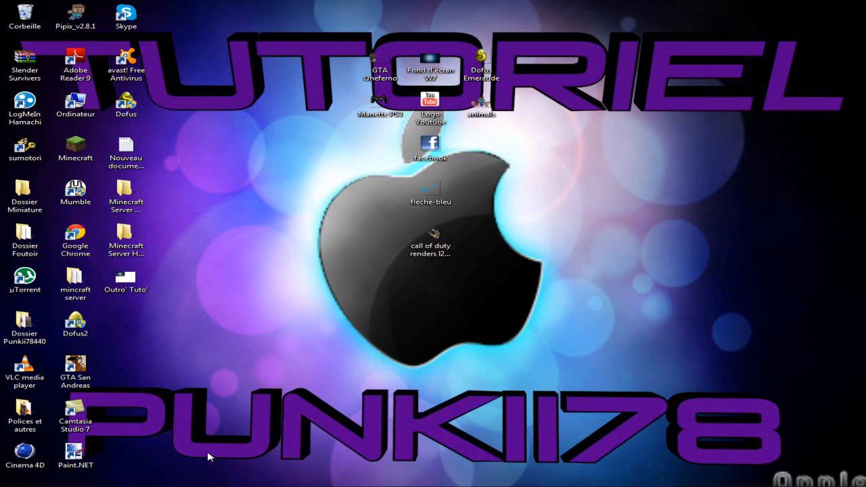
drag(126, 280, 433, 277)
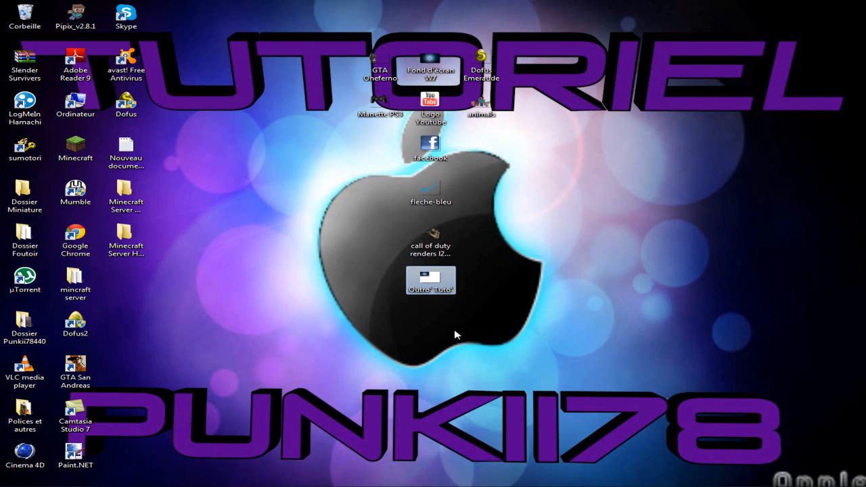
drag(446, 292, 143, 302)
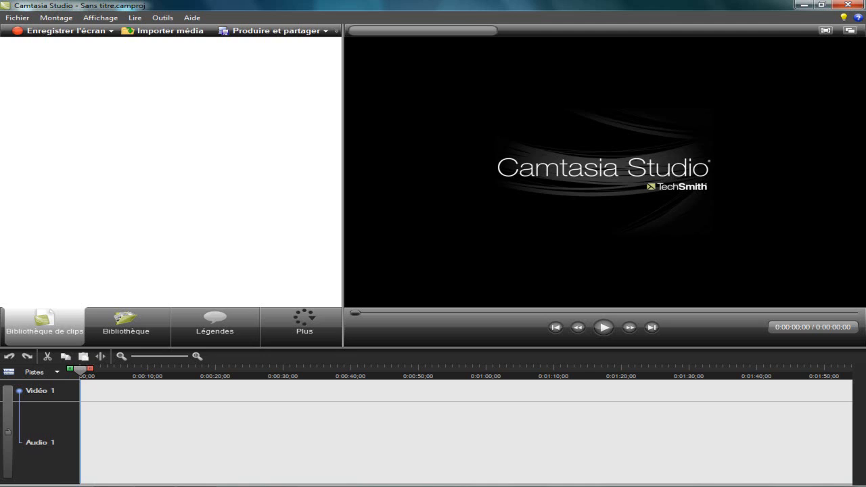
Step: In Camtasia Studio, import the Outro' Tuto' picture from the desktop into the clip library
click(152, 33)
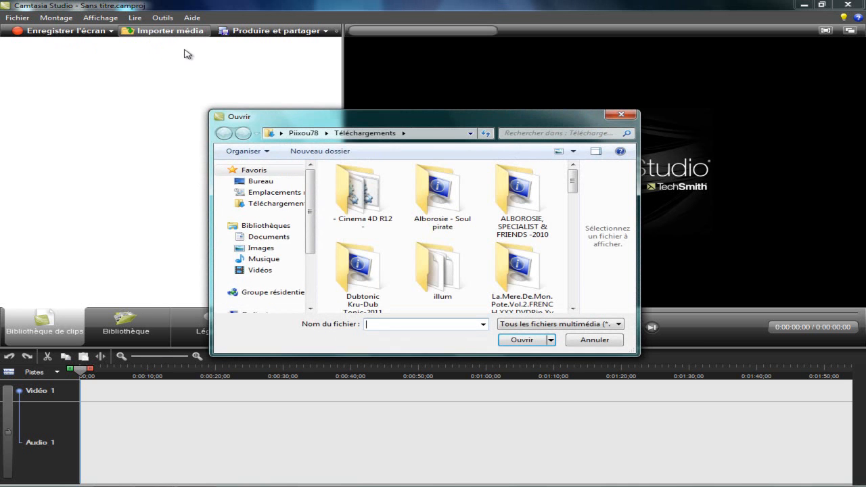
drag(573, 184, 253, 174)
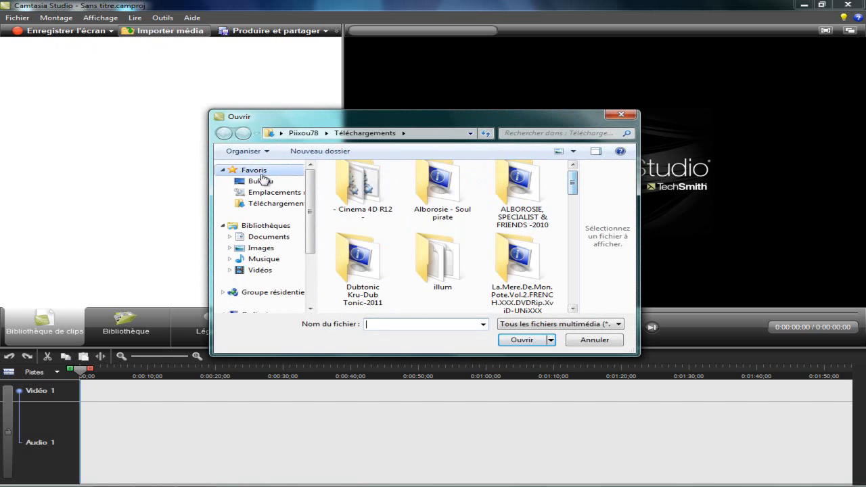
click(257, 181)
drag(572, 181, 564, 304)
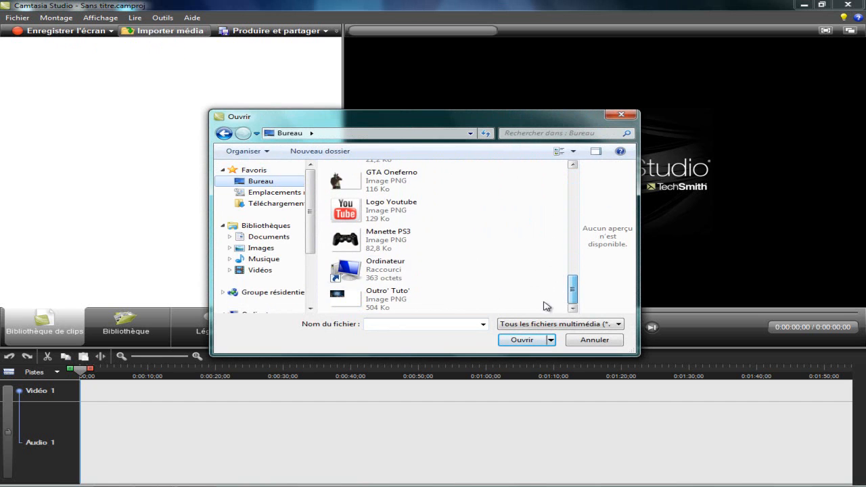
double_click(383, 305)
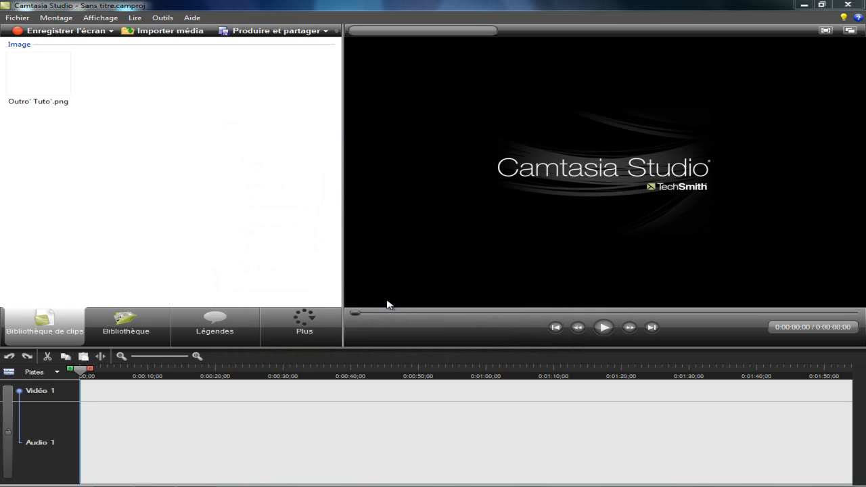
Step: Place the Outro' Tuto' picture at the start of the Vidéo 1 track and set the video dimensions to 1280 x 720 (YouTube et HD)
drag(107, 219, 98, 392)
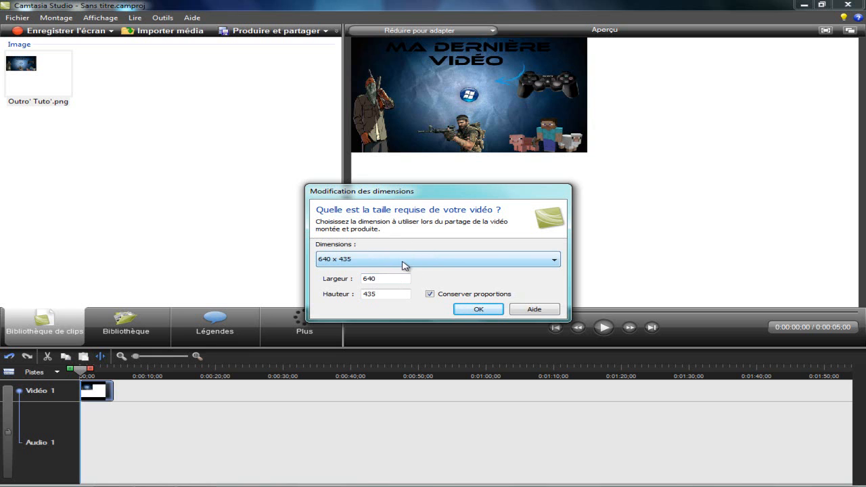
click(349, 264)
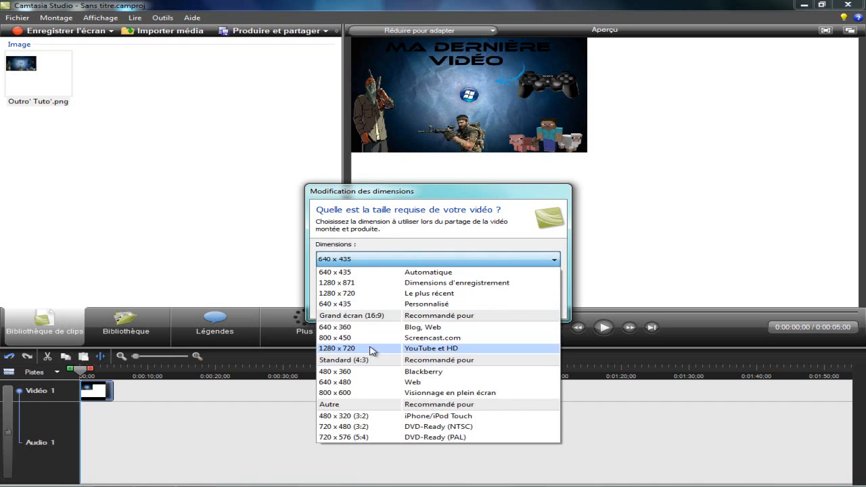
click(425, 349)
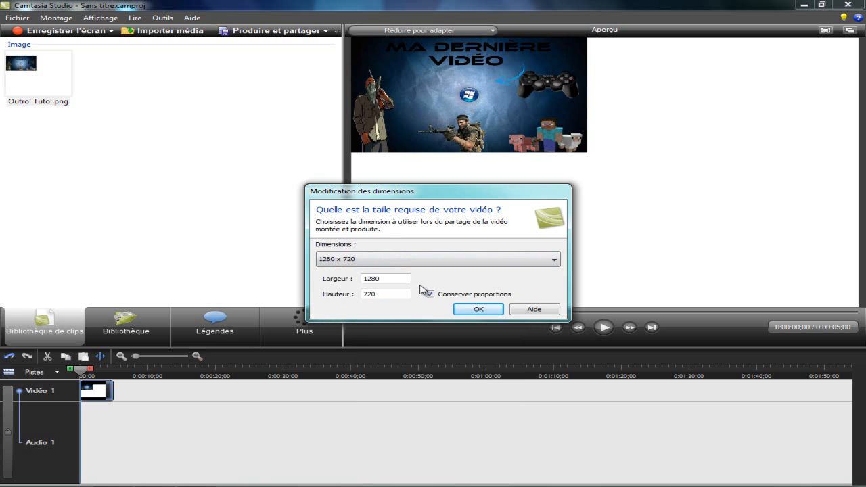
click(473, 310)
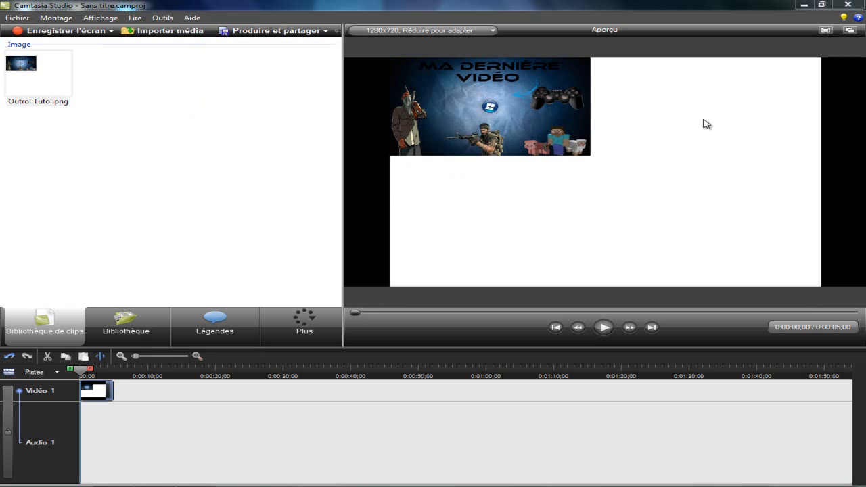
Step: Add a Zoom-n-Pan at the clip's start, snapped to the video edges and framed tightly around the outro picture at about 215 %
click(305, 326)
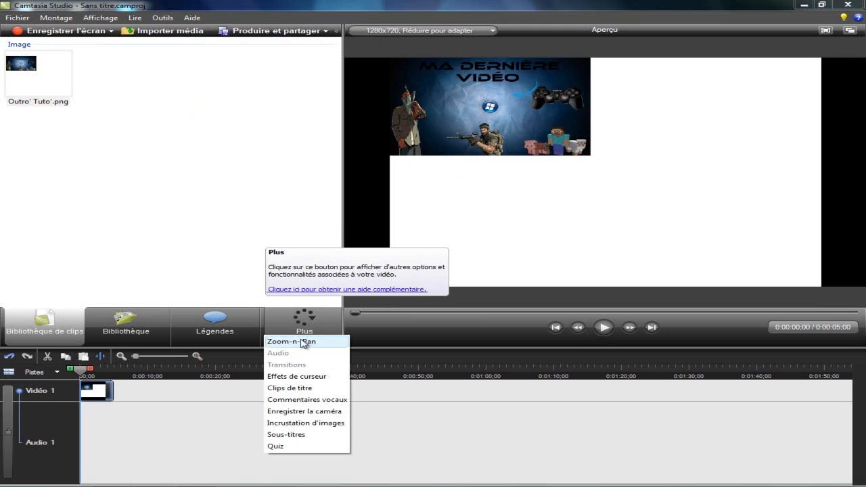
click(303, 347)
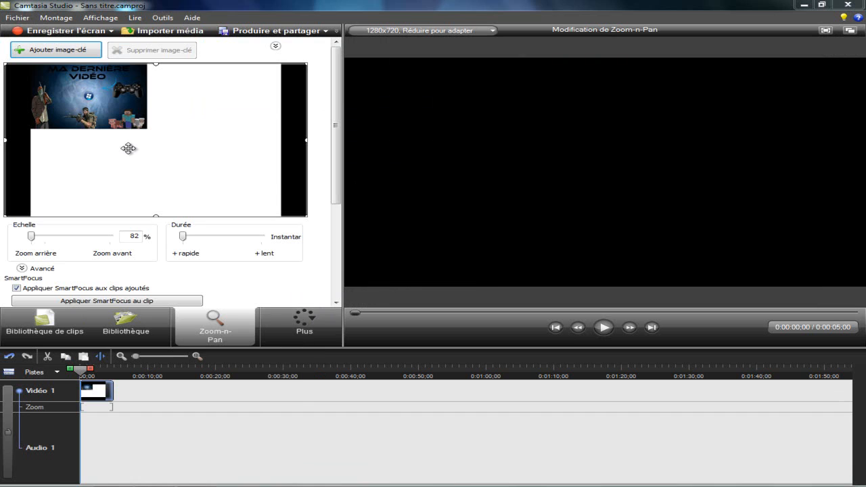
right_click(188, 130)
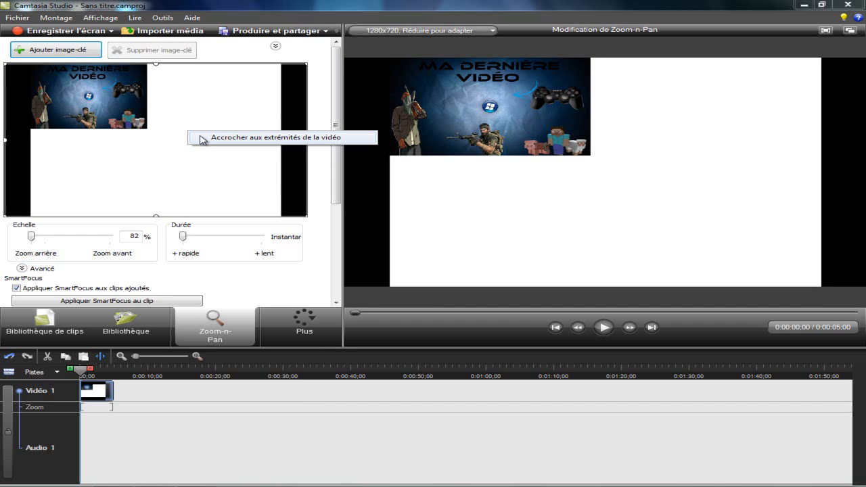
click(203, 139)
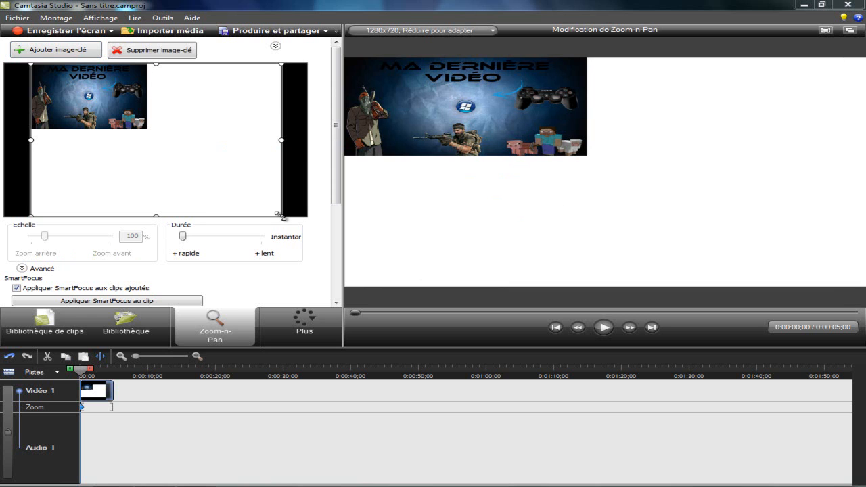
drag(282, 216, 148, 129)
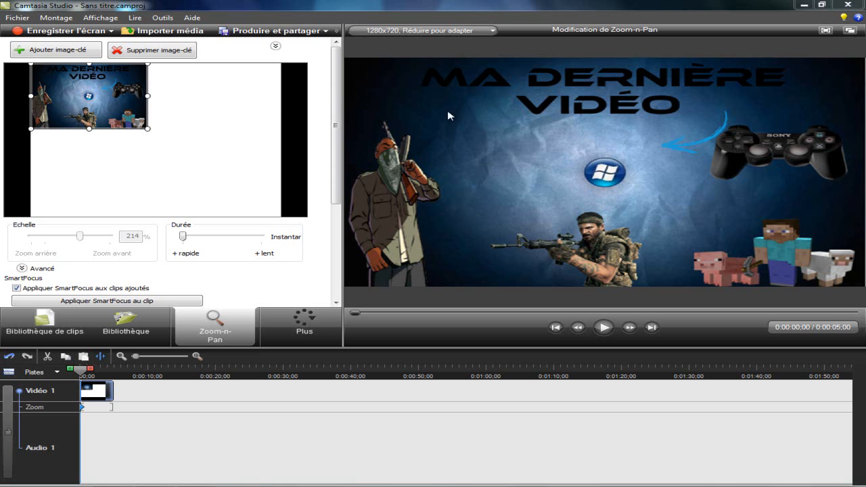
drag(148, 128, 146, 129)
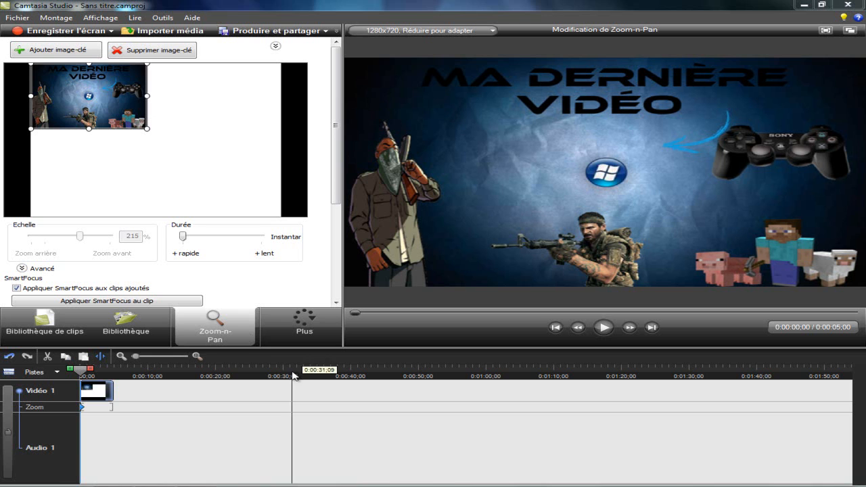
Step: Try shifting the zoom keyframe further along the clip and return it to the clip's start
mouse_move(80, 408)
mouse_down()
mouse_move(110, 414)
mouse_move(122, 402)
mouse_move(112, 414)
mouse_move(70, 424)
mouse_move(73, 415)
mouse_up()
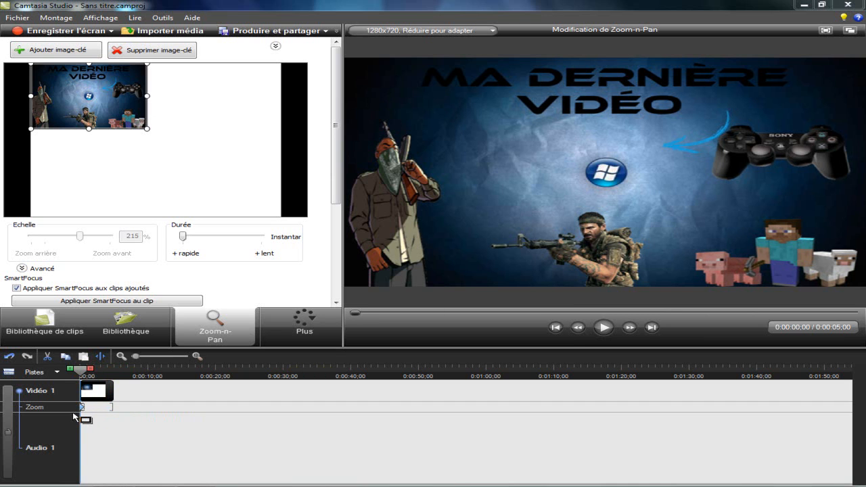
drag(75, 417, 93, 407)
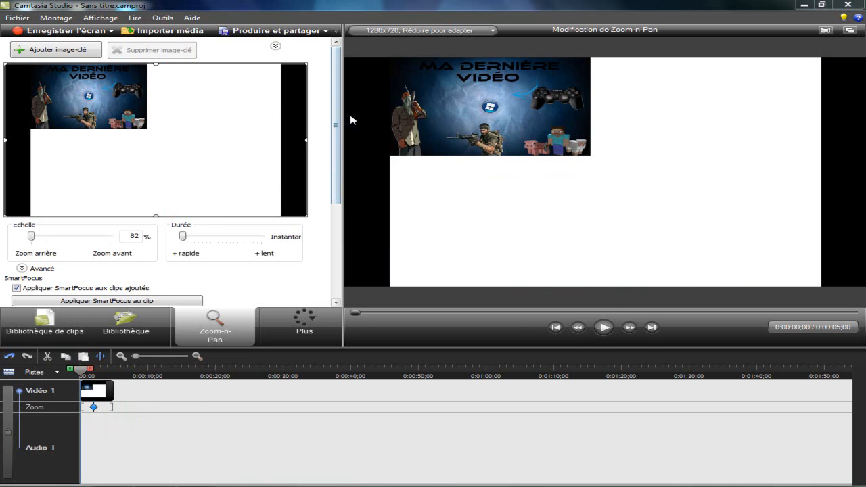
drag(94, 407, 73, 413)
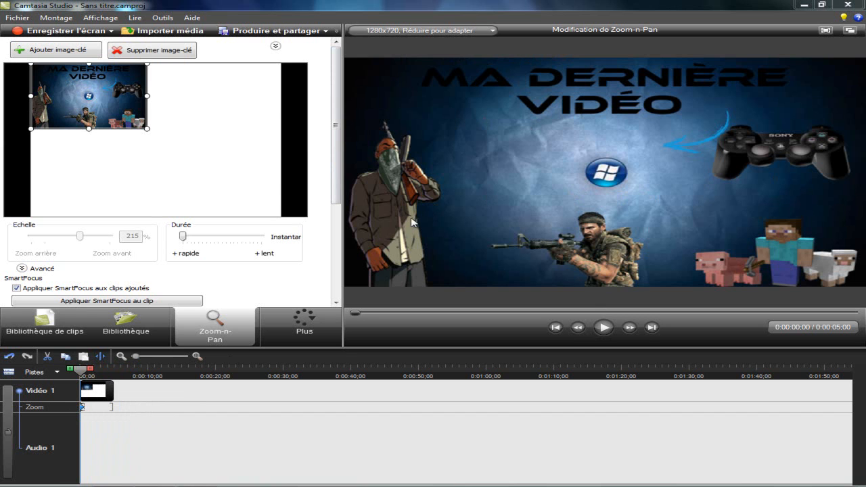
Step: Import the Monster Ziik.mp3 music from its desktop folder and place it at the start of the Audio 2 track
click(169, 34)
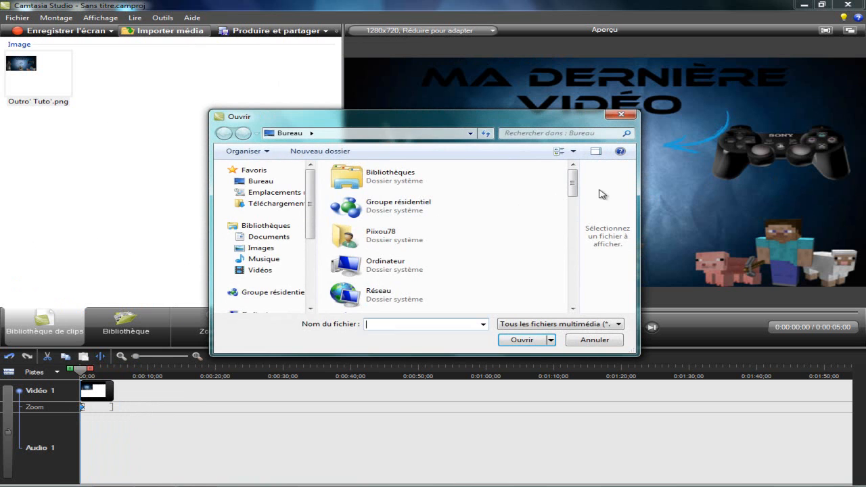
click(269, 182)
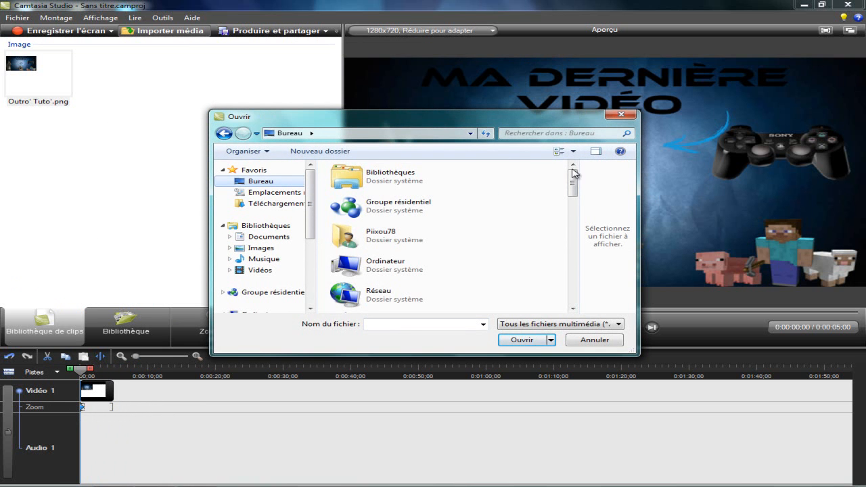
drag(572, 184, 579, 225)
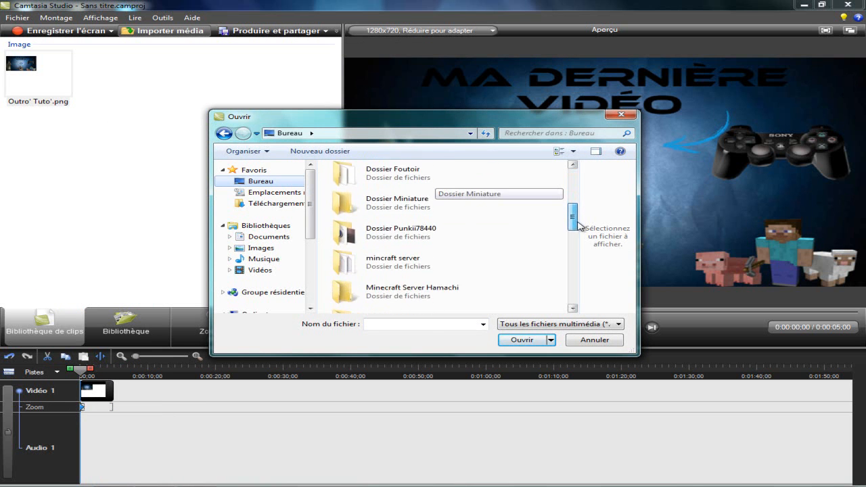
double_click(422, 230)
scroll(575, 192, down, 3)
drag(572, 196, 584, 246)
double_click(538, 233)
drag(8, 180, 75, 471)
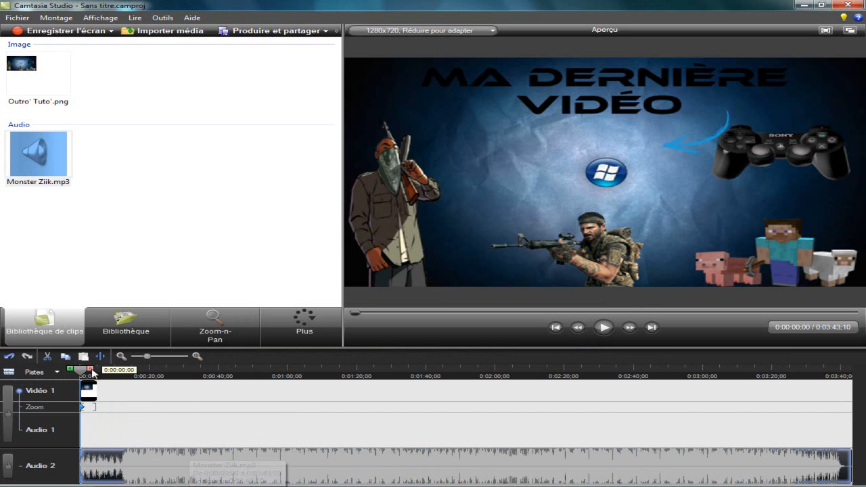
Step: Listen to the music from about 22 seconds and return the playhead to the start
drag(80, 379, 157, 462)
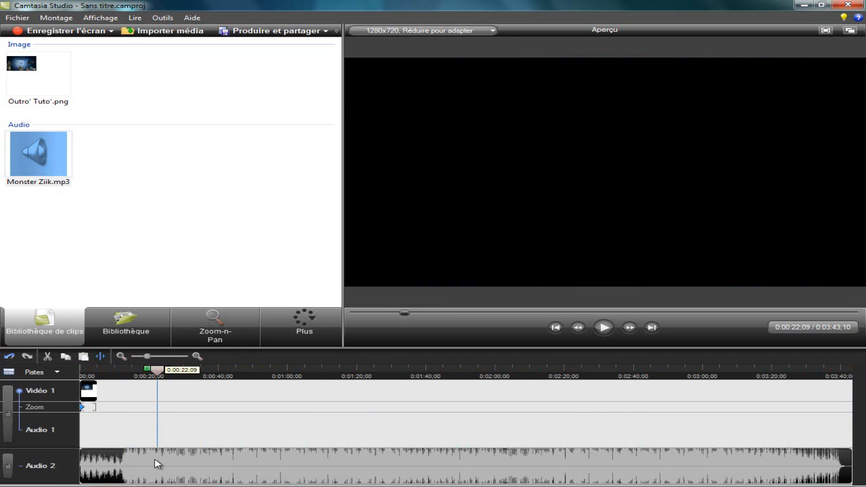
click(605, 332)
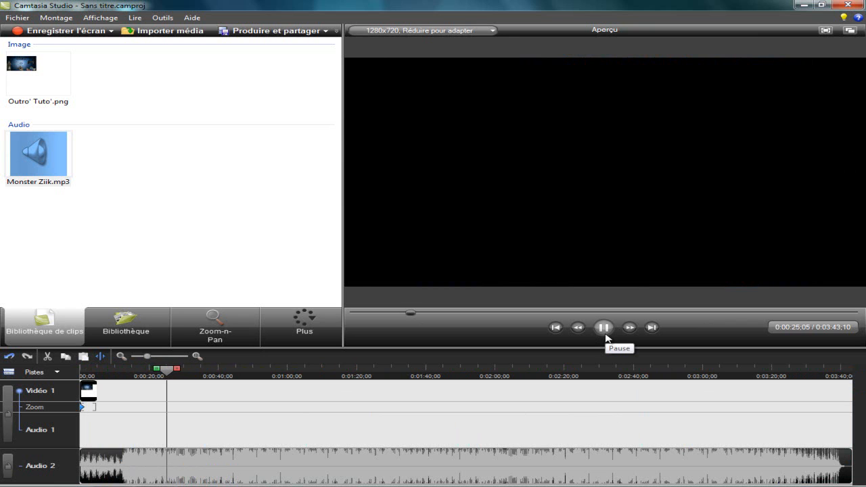
click(604, 330)
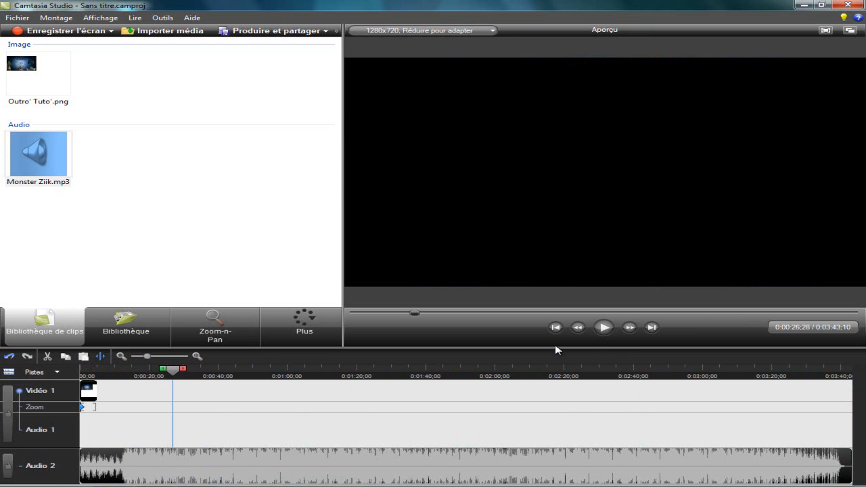
drag(170, 370, 53, 465)
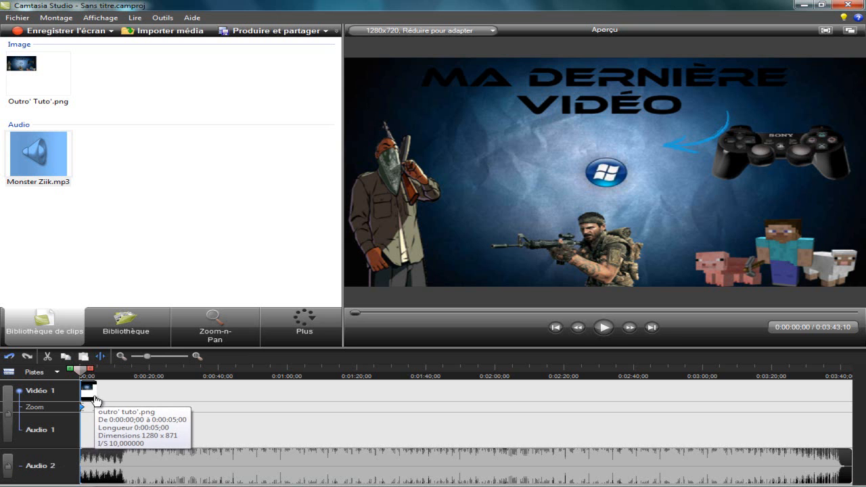
Step: Extend the outro picture clip to about 13 seconds, and split the music at its end and delete the remainder
drag(96, 400, 127, 402)
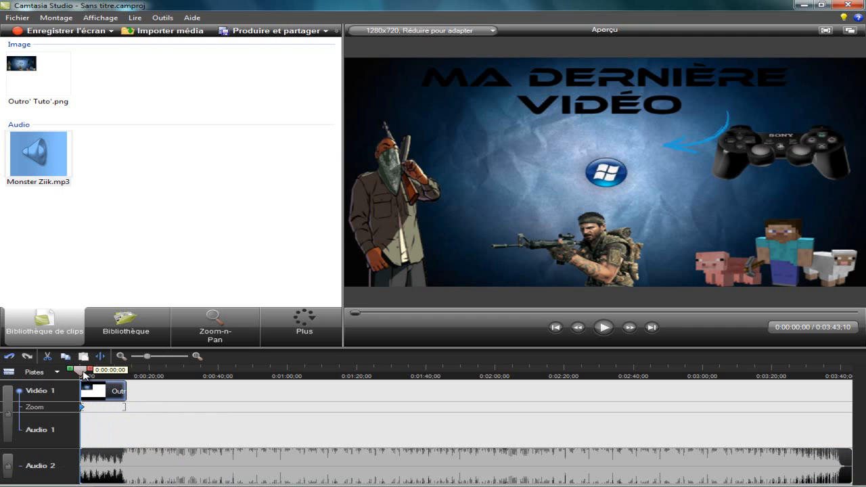
drag(84, 376, 127, 475)
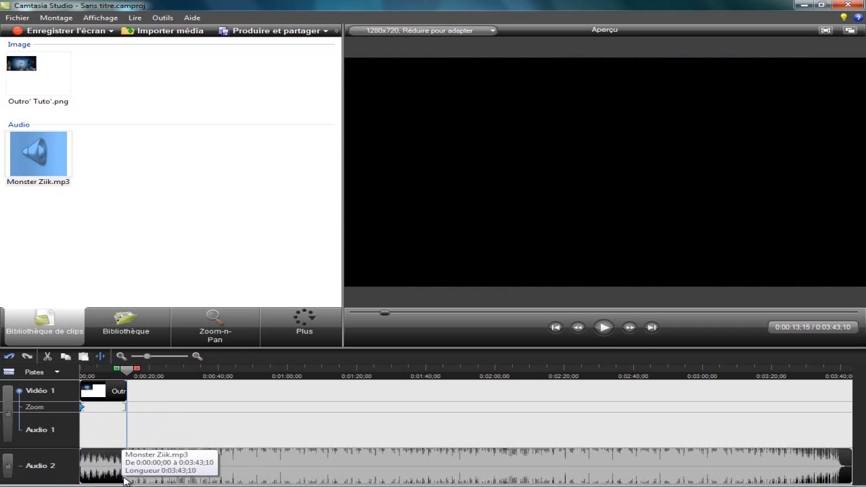
right_click(219, 463)
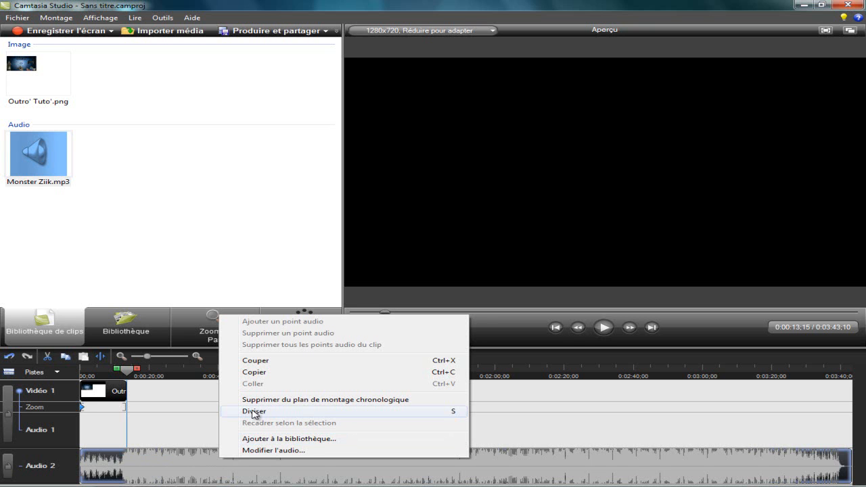
click(254, 412)
right_click(219, 463)
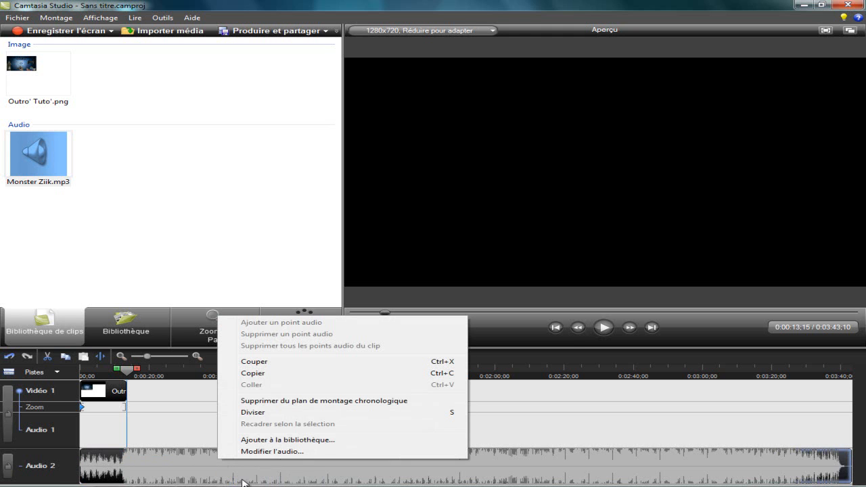
click(307, 402)
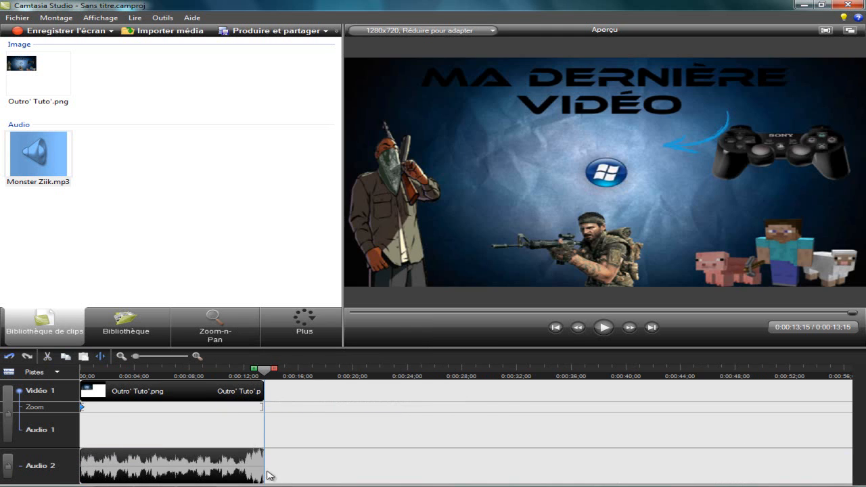
Step: Play the montage from the beginning to check the picture with the trimmed music
drag(265, 375, 70, 404)
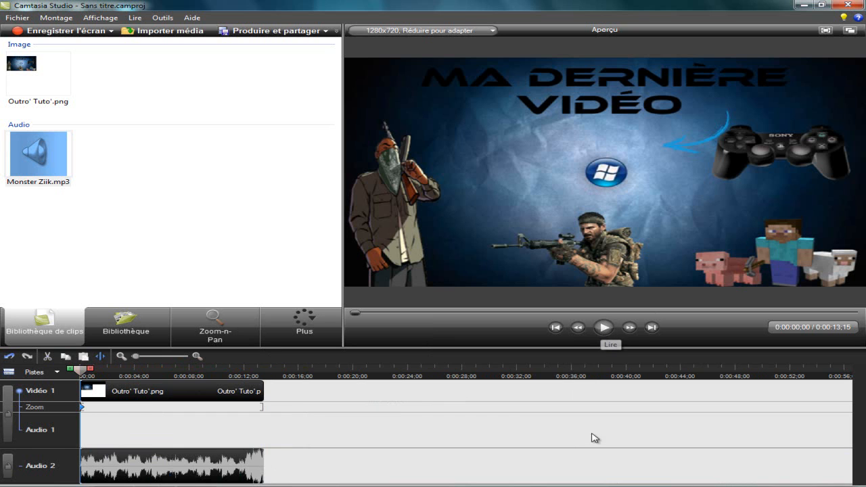
key(space)
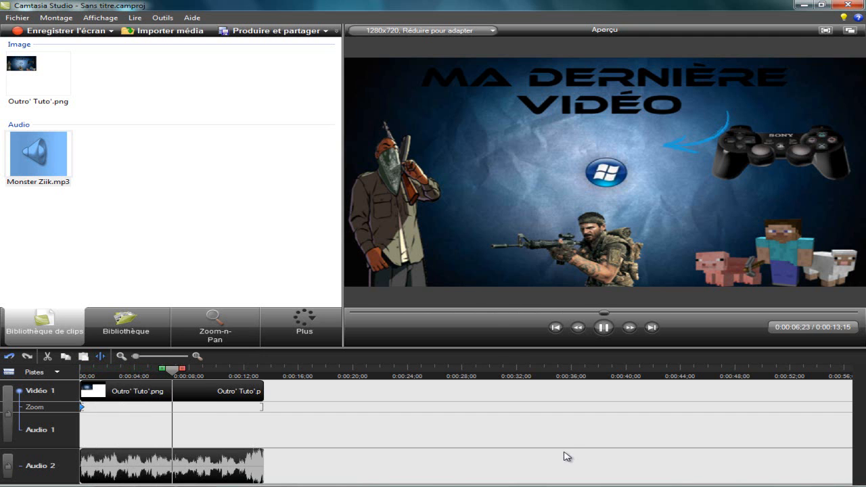
click(234, 486)
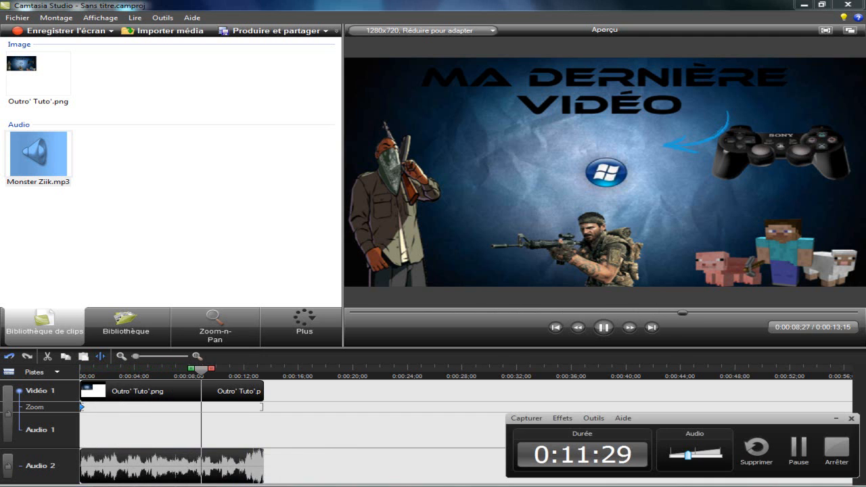
click(233, 486)
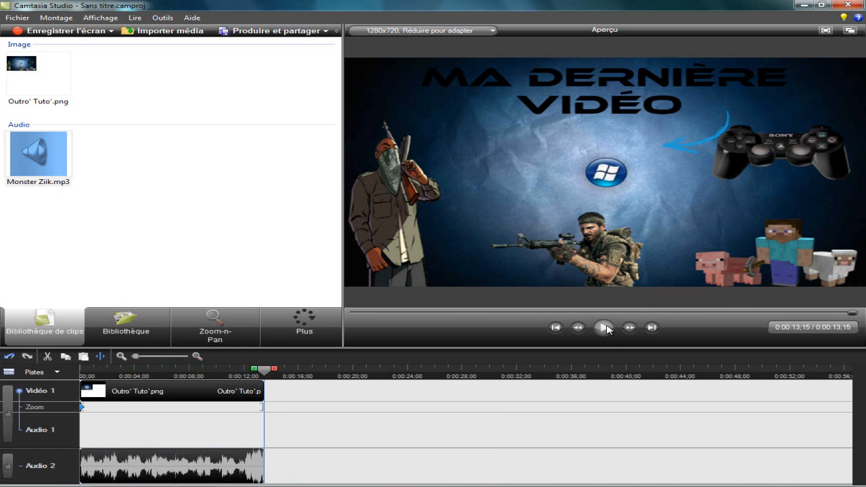
Step: Split the music and picture clips at about 11 seconds, shortly before the end of the montage
click(237, 371)
drag(231, 394, 233, 447)
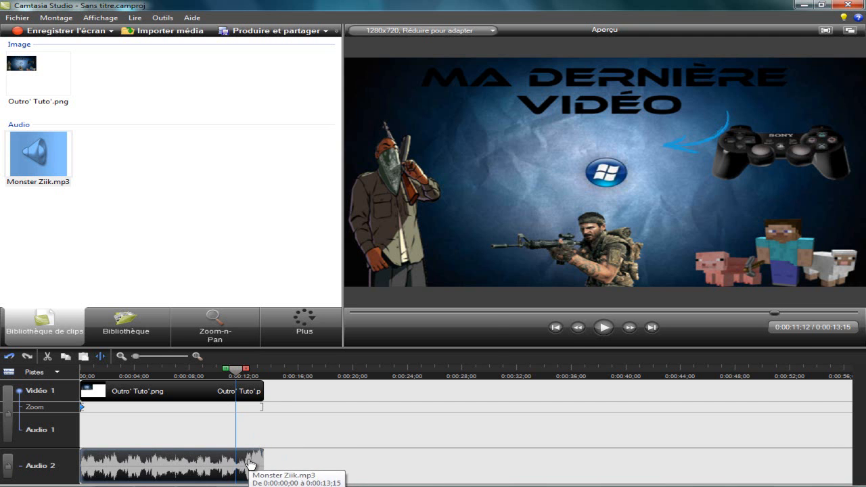
right_click(250, 465)
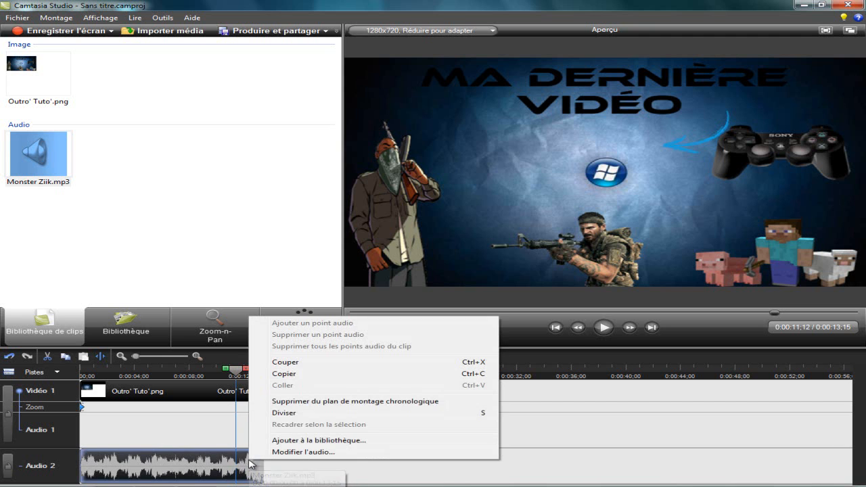
click(281, 413)
Step: Open the last music segment for audio editing and lower its volume to about 70 %
right_click(250, 470)
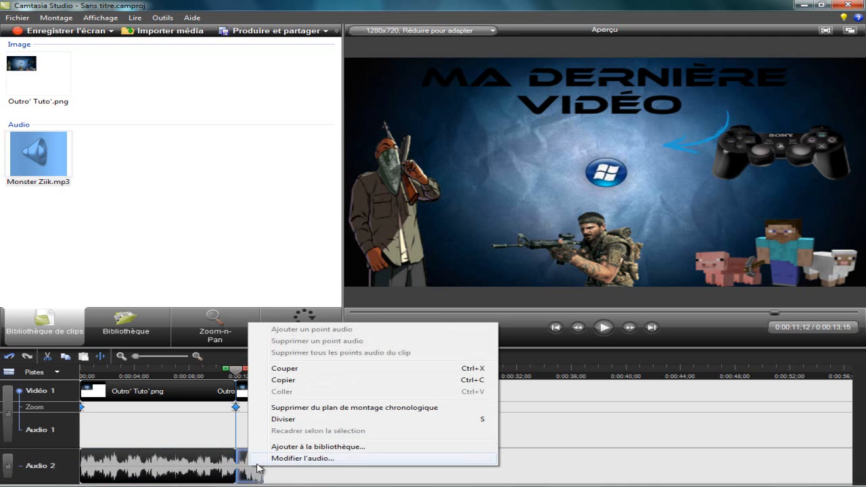
click(274, 459)
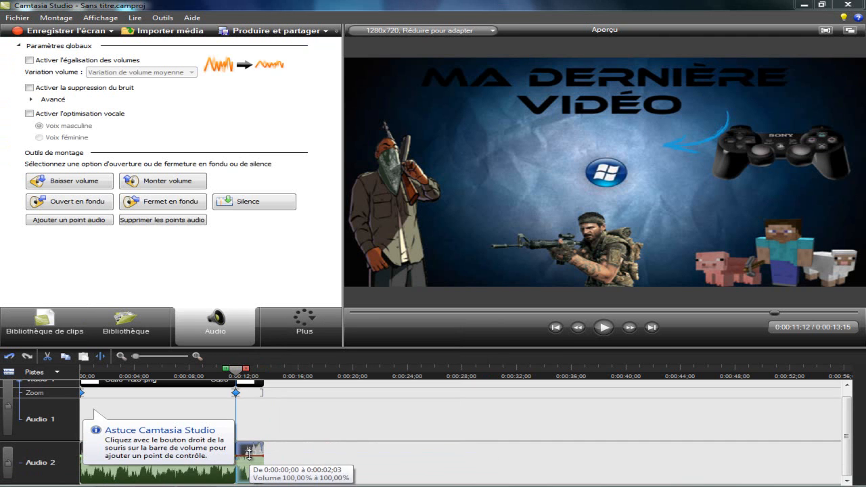
drag(249, 460, 249, 462)
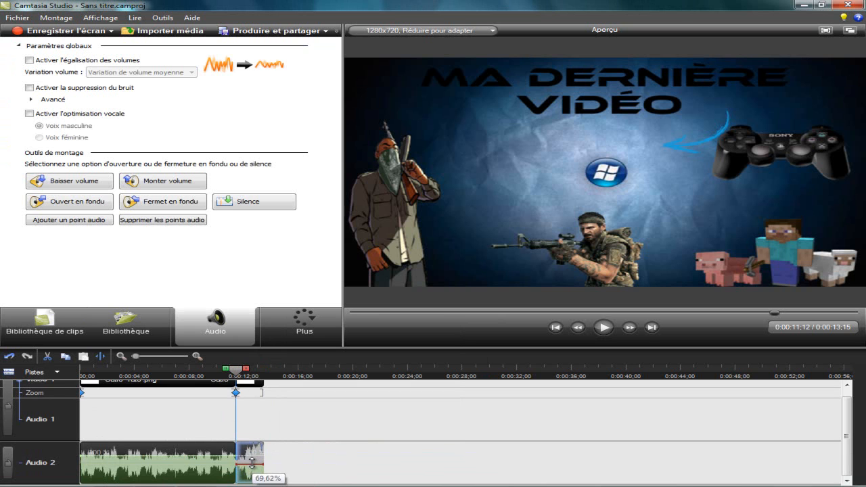
Step: Split the music and picture clips at about 12 seconds and lower the volume of the music segment after the cut
drag(251, 467, 251, 467)
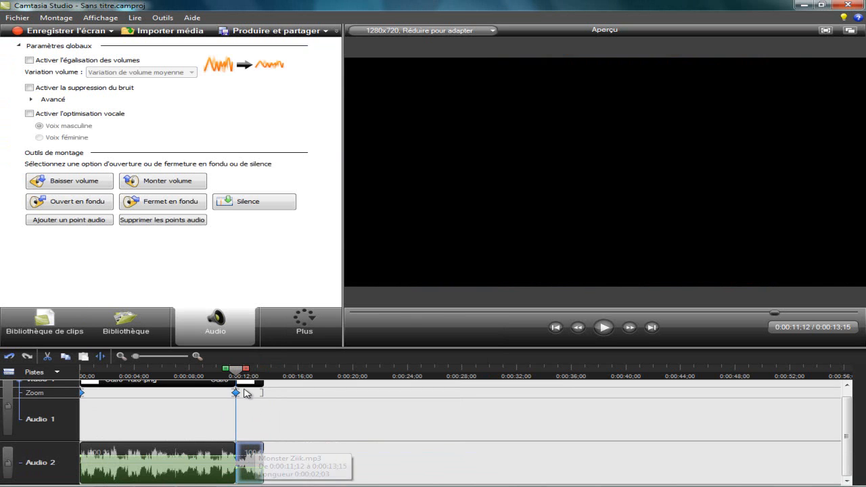
drag(238, 372, 249, 378)
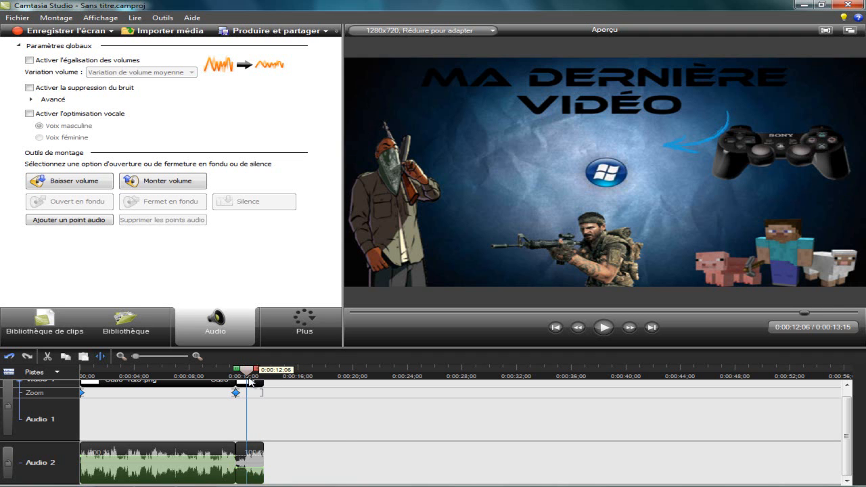
right_click(252, 464)
click(281, 413)
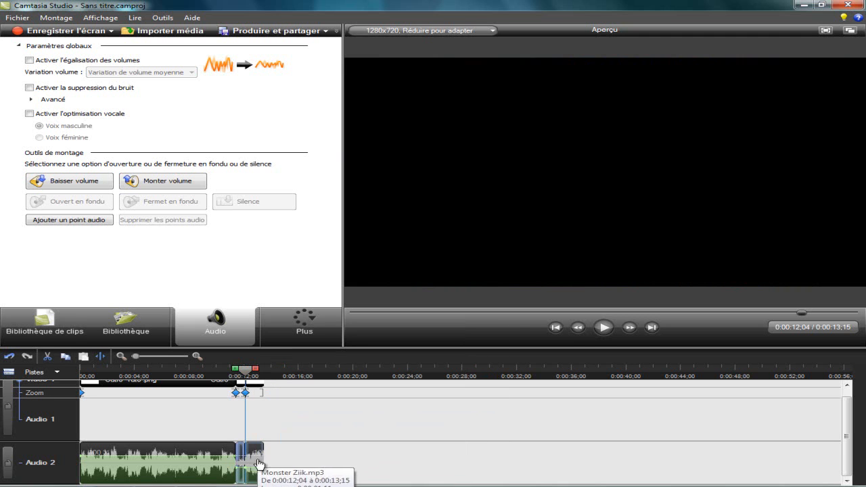
click(254, 468)
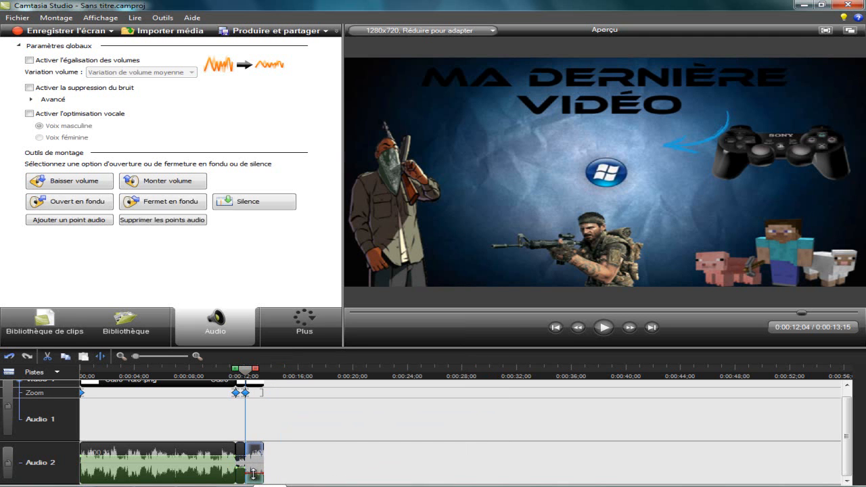
Step: Split the clips again at 0:00:12;25 and lower the volume of the very last music segment further
click(253, 371)
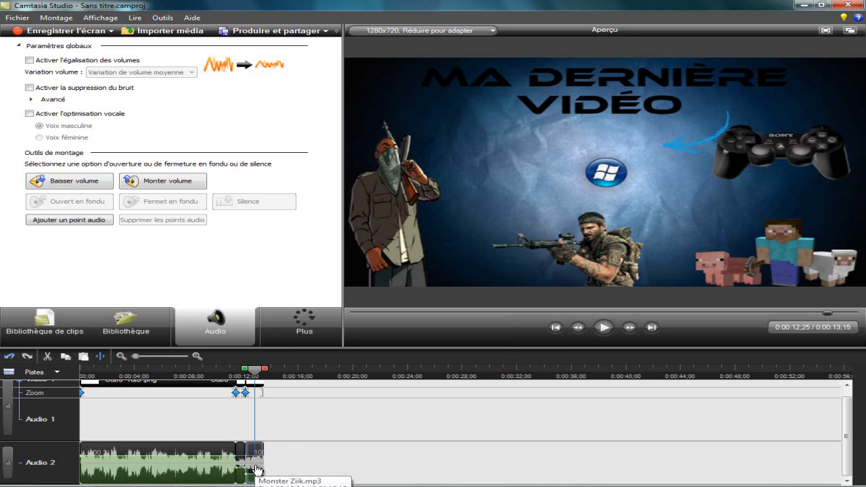
right_click(261, 468)
click(292, 416)
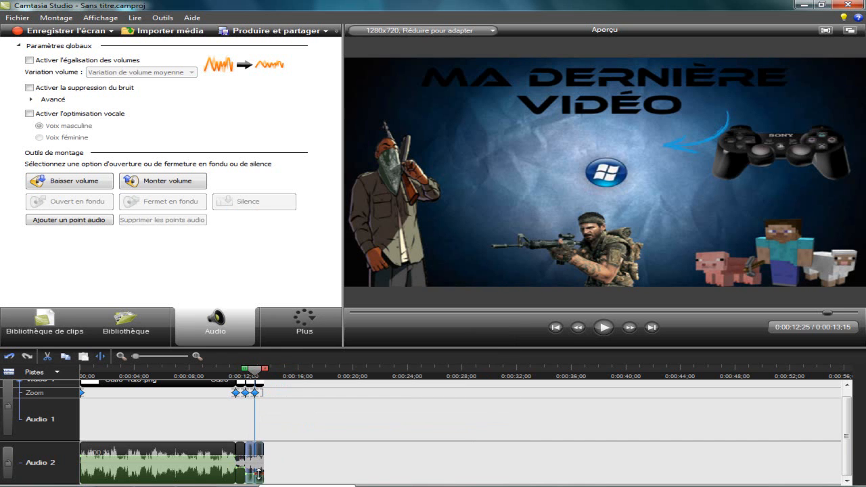
click(259, 475)
key(Delete)
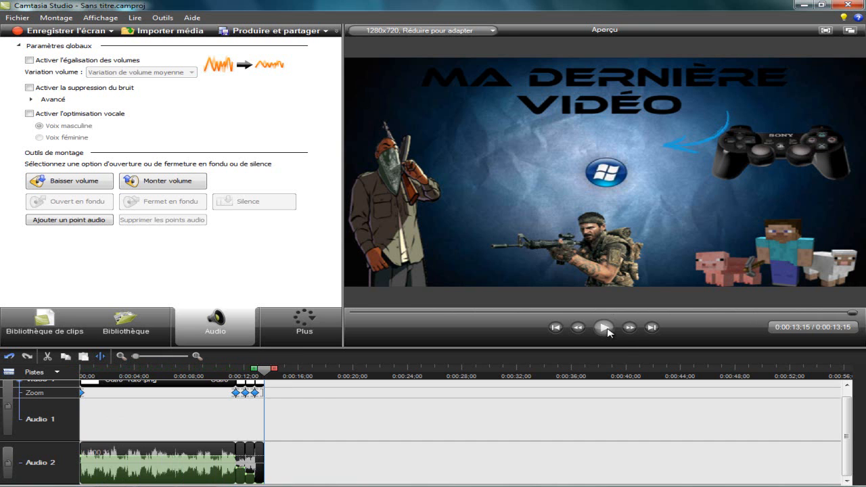
Step: Play the montage to check the gradually quieter music, and return the playhead to the start
click(604, 328)
click(604, 327)
drag(102, 370, 61, 385)
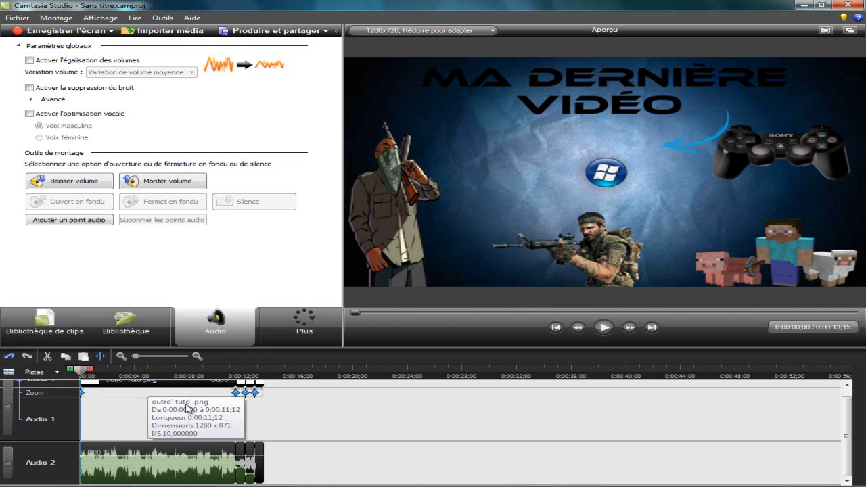
Step: Add an image callout at the start of the montage, loading Miniature 64 1 from the desktop folder Dossier Miniature
scroll(190, 410, up, 1)
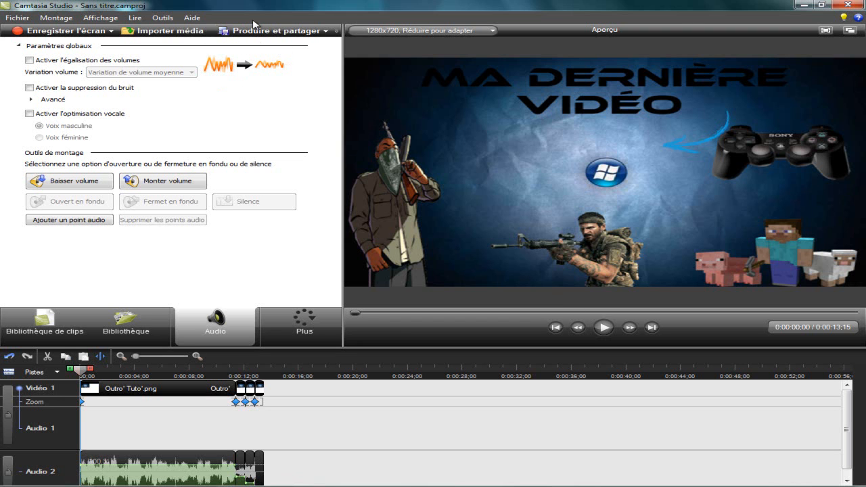
click(318, 320)
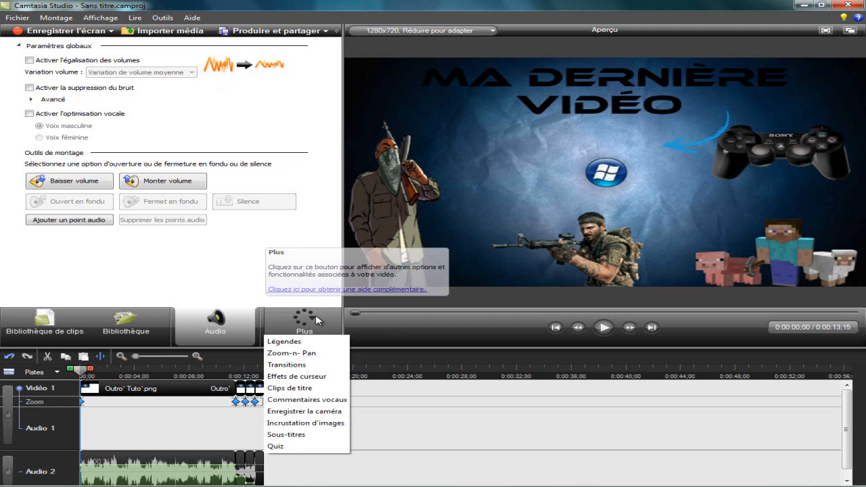
click(297, 343)
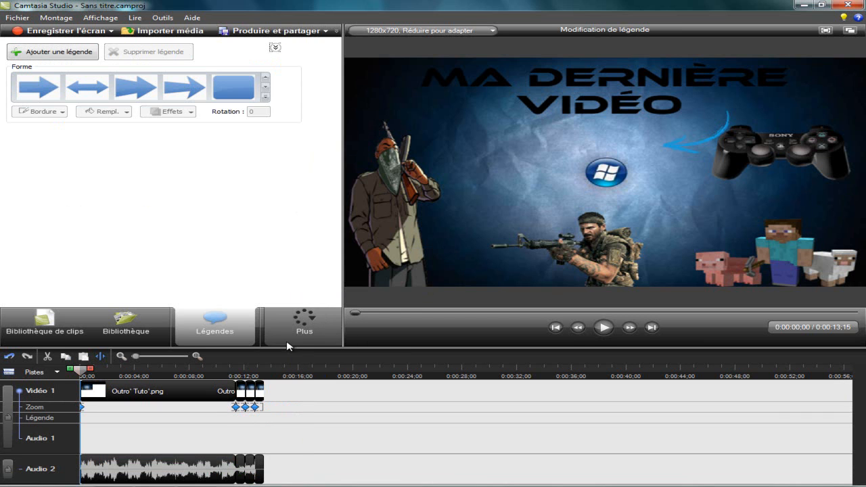
click(265, 99)
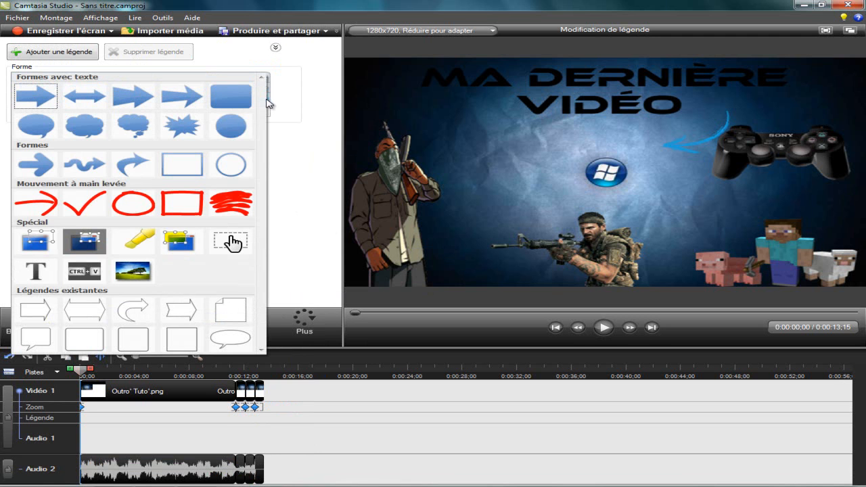
click(133, 276)
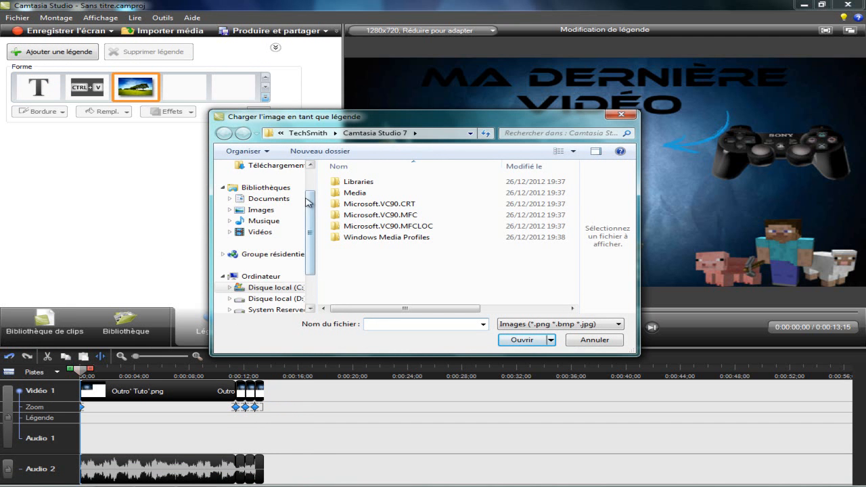
scroll(308, 202, up, 3)
click(288, 183)
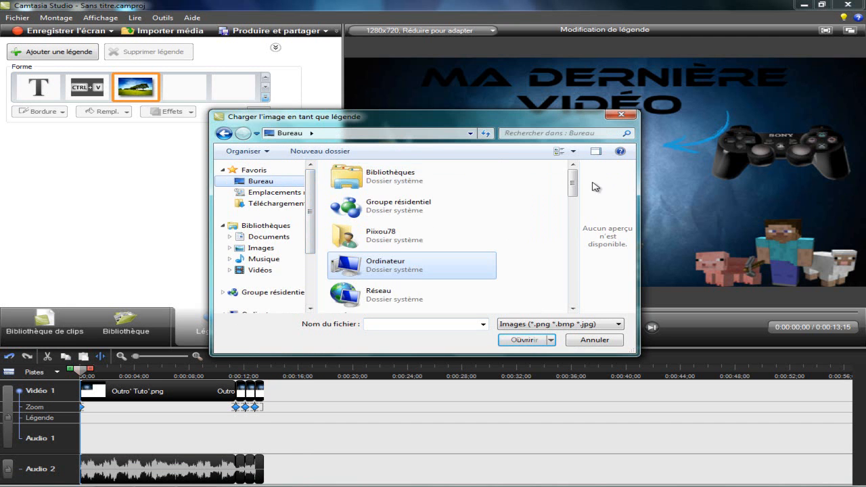
drag(573, 188, 587, 215)
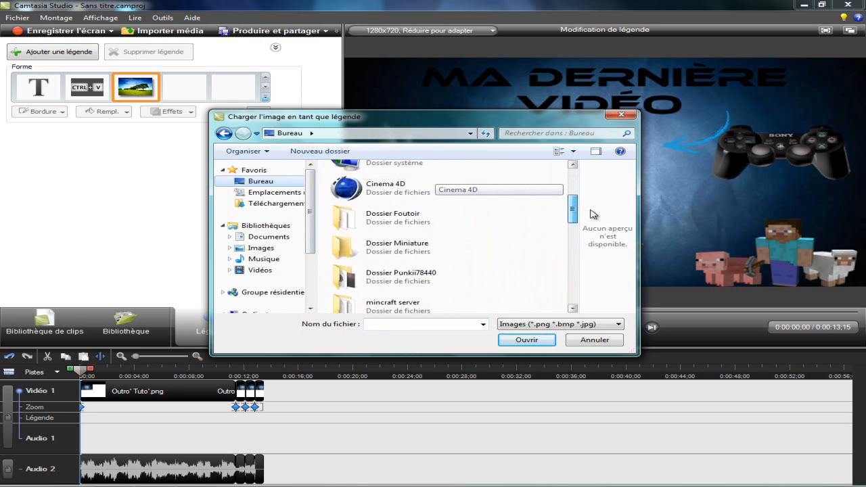
double_click(384, 243)
drag(573, 180, 568, 295)
double_click(525, 247)
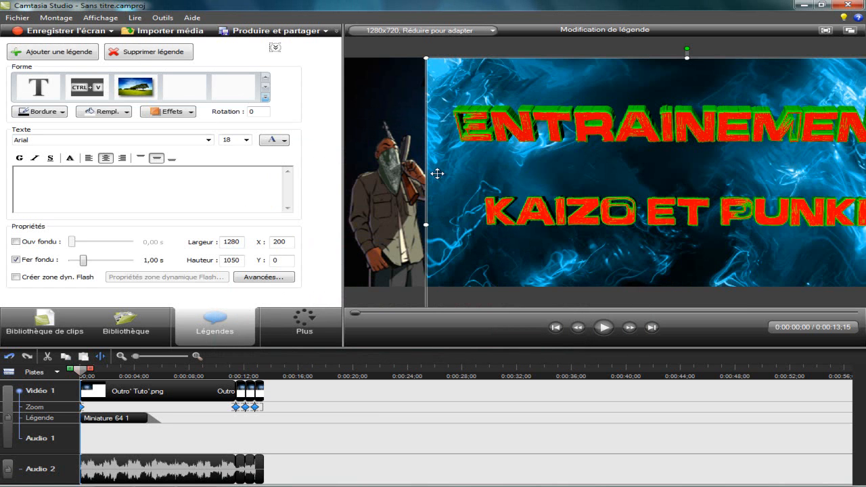
Step: Shrink the thumbnail callout to about 329 x 270 and place it under the title, beside the arrow, covering the Windows logo
drag(451, 93, 680, 230)
drag(767, 237, 636, 171)
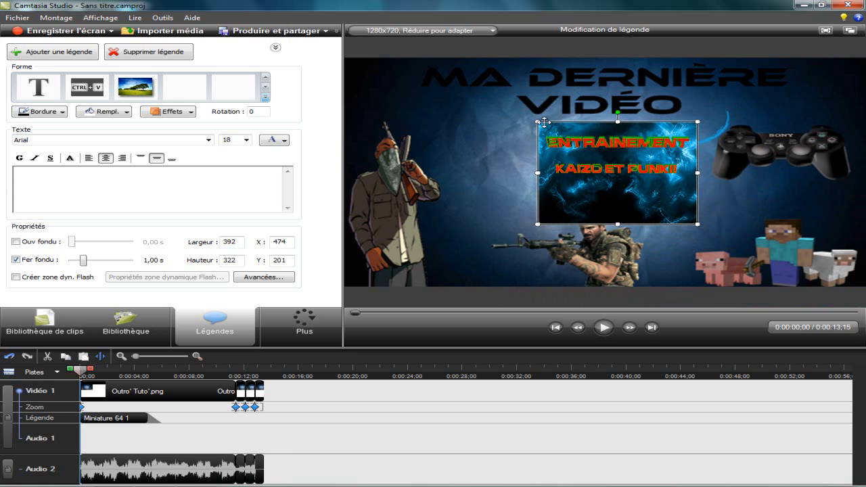
drag(538, 122, 561, 140)
drag(580, 169, 545, 146)
click(517, 240)
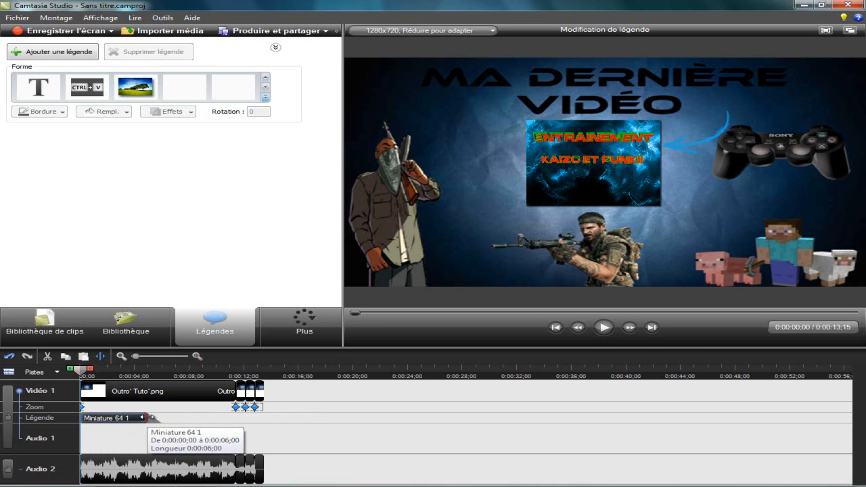
Step: Extend the thumbnail callout to 0:00:11;12 and play its ending to check the fade-out
drag(147, 417, 514, 401)
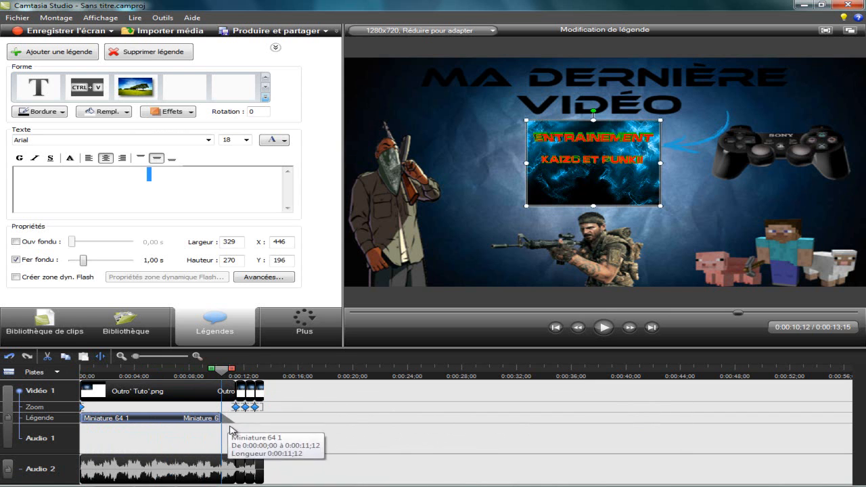
drag(225, 373, 205, 377)
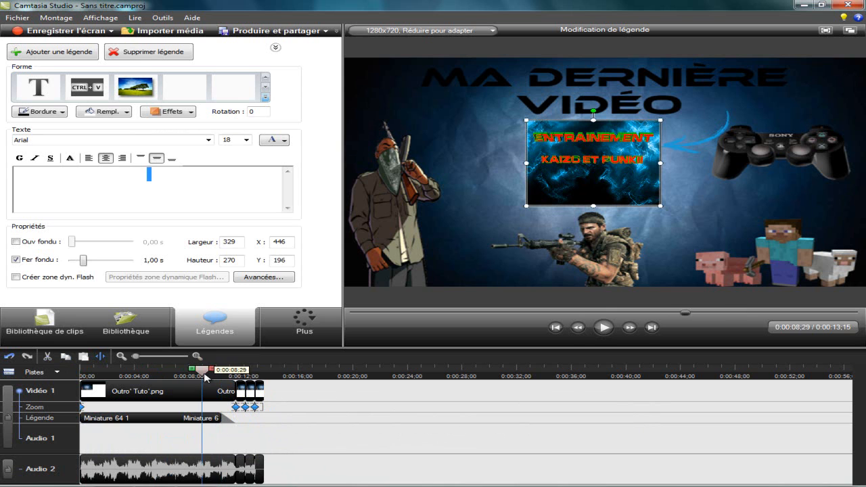
click(595, 329)
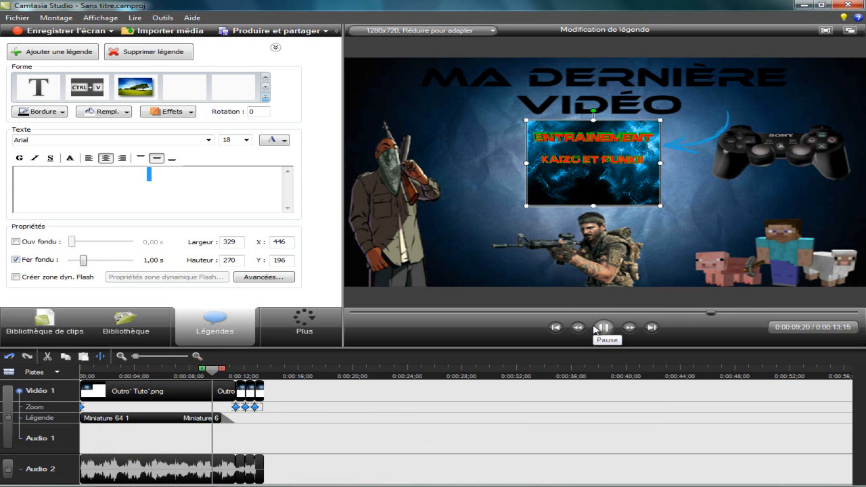
click(596, 329)
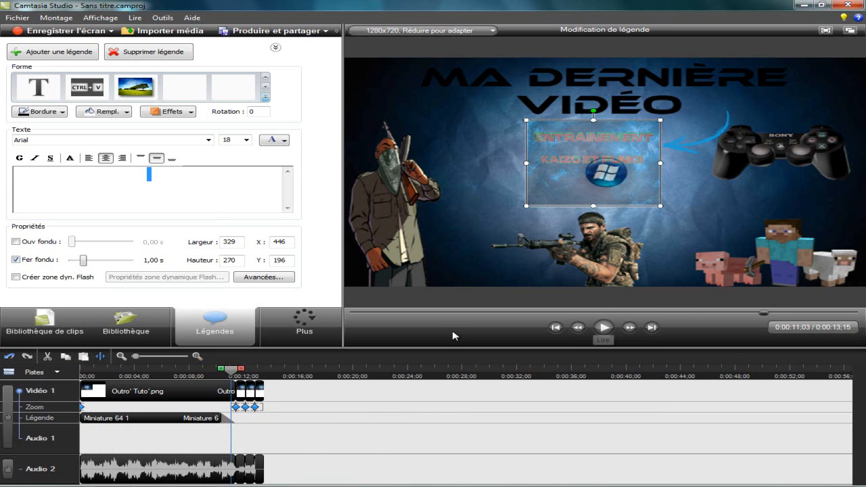
Step: Split the clips at 0:00:10;11, where the thumbnail starts fading, and delete the picture and music segments directly after the cut
drag(230, 374, 219, 381)
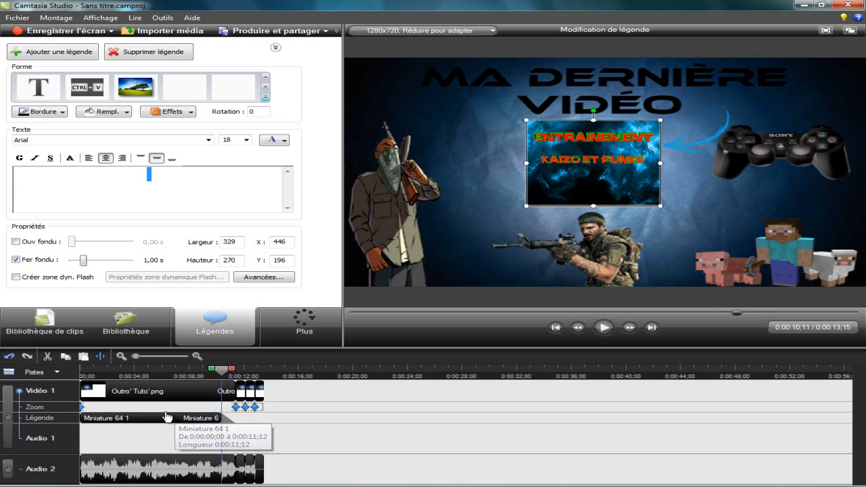
right_click(233, 394)
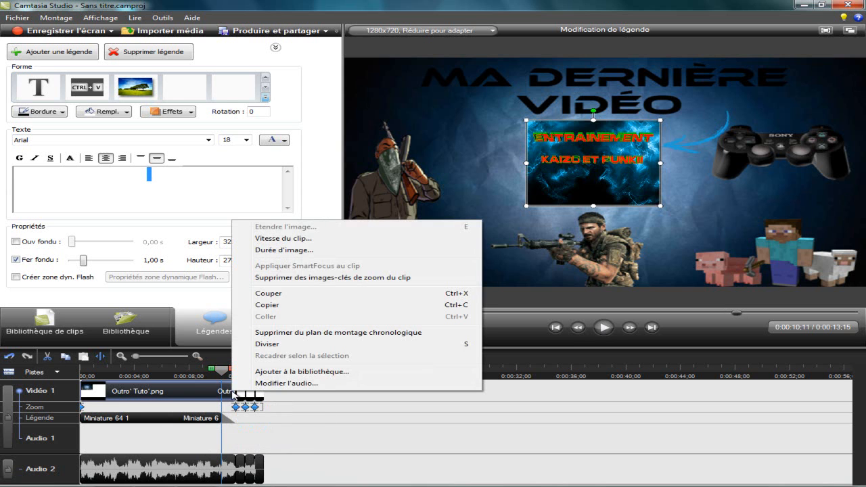
click(251, 345)
click(232, 393)
right_click(232, 394)
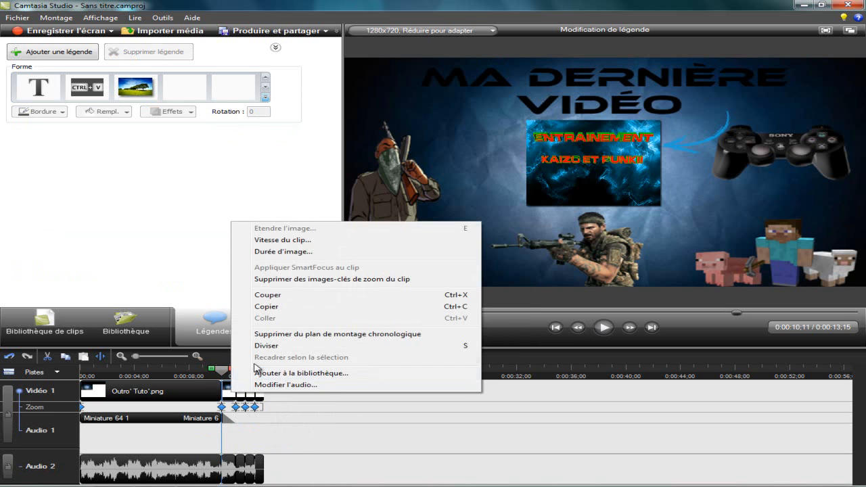
click(269, 334)
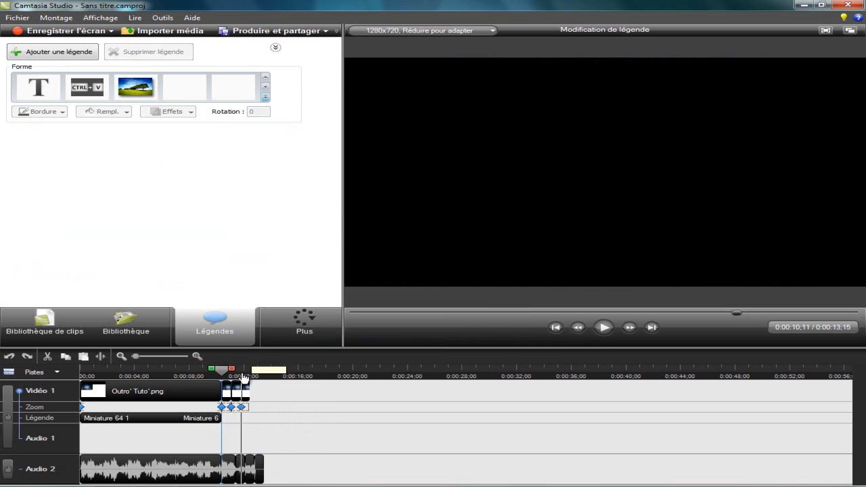
right_click(234, 469)
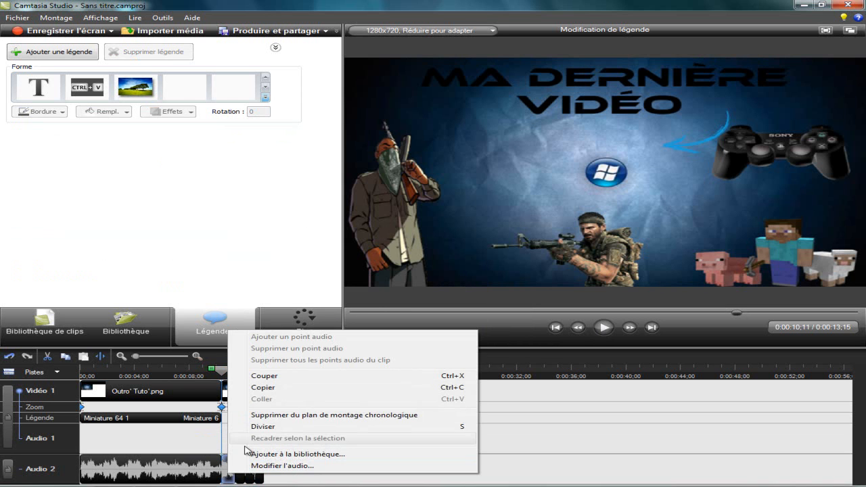
click(270, 416)
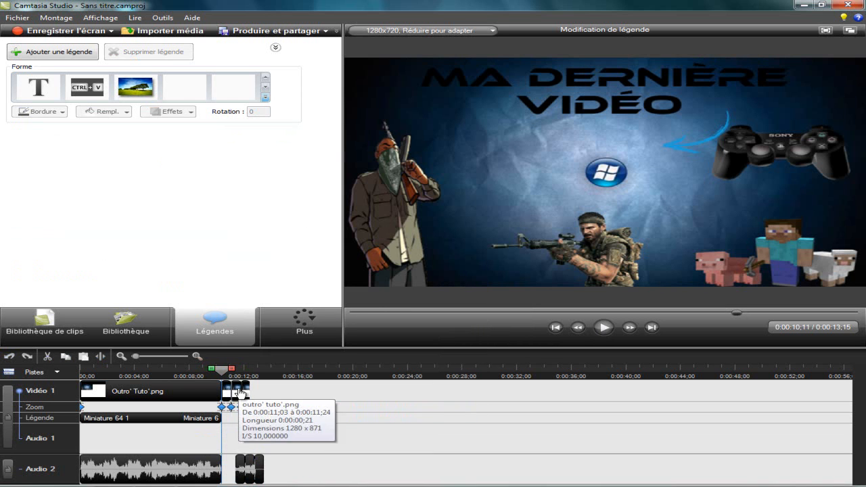
Step: Delete the three remaining short picture segments after 0:00:10;11 from the video track
right_click(230, 391)
click(270, 334)
right_click(229, 394)
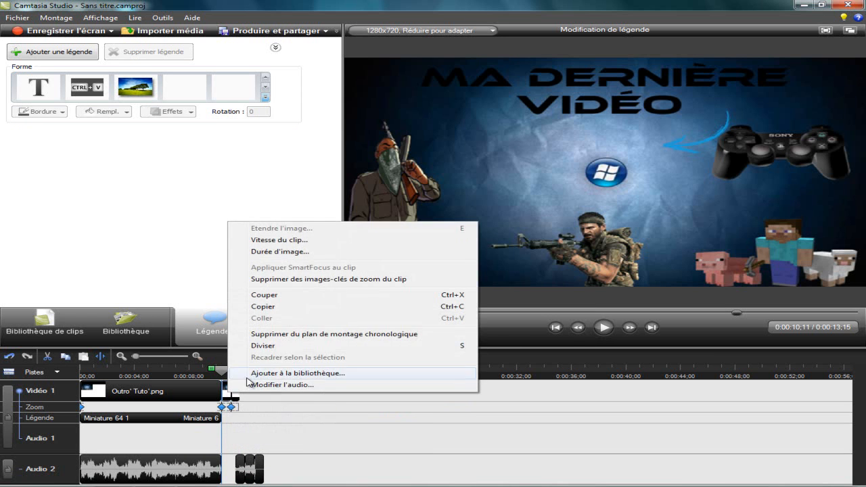
click(270, 334)
right_click(229, 390)
click(267, 332)
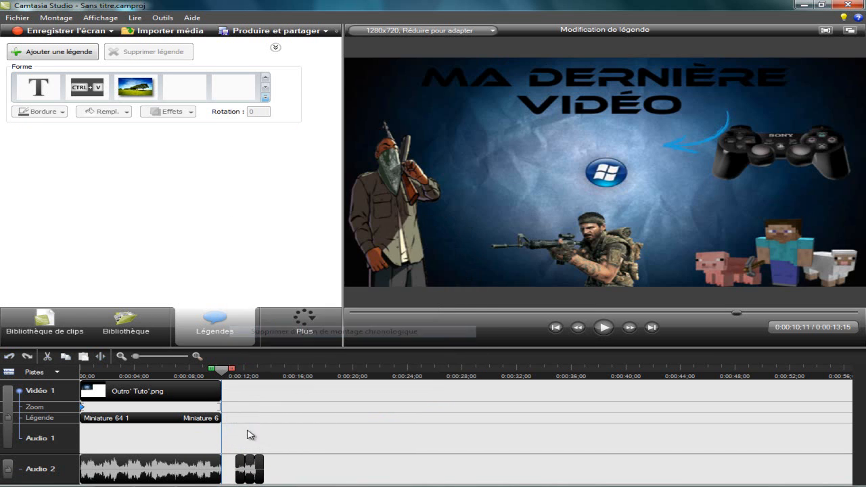
Step: Delete the three leftover music segments at the end of the second audio track
right_click(249, 464)
click(274, 409)
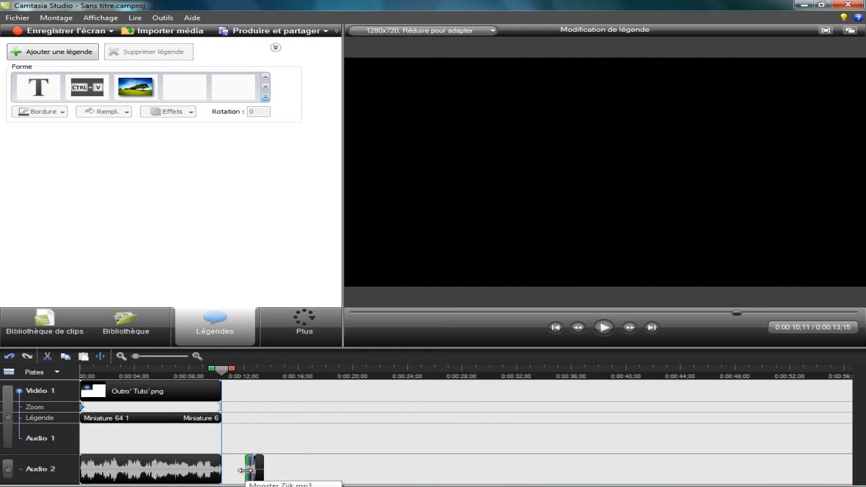
right_click(250, 470)
click(277, 414)
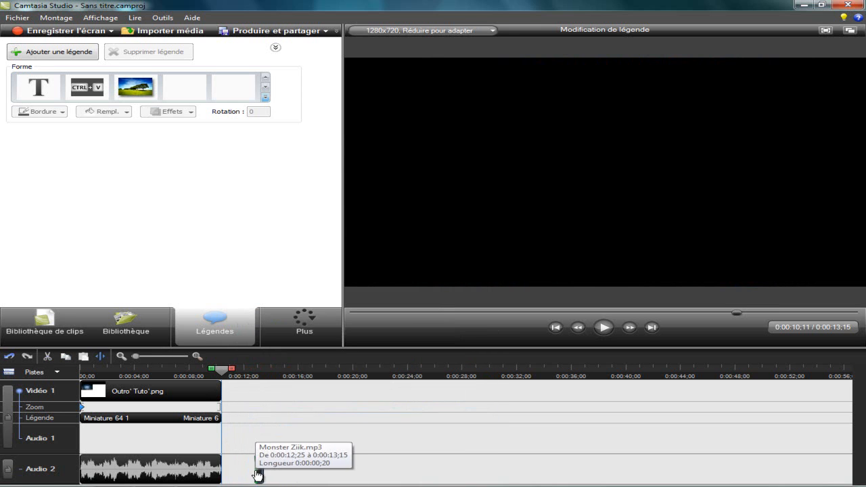
right_click(258, 469)
click(301, 410)
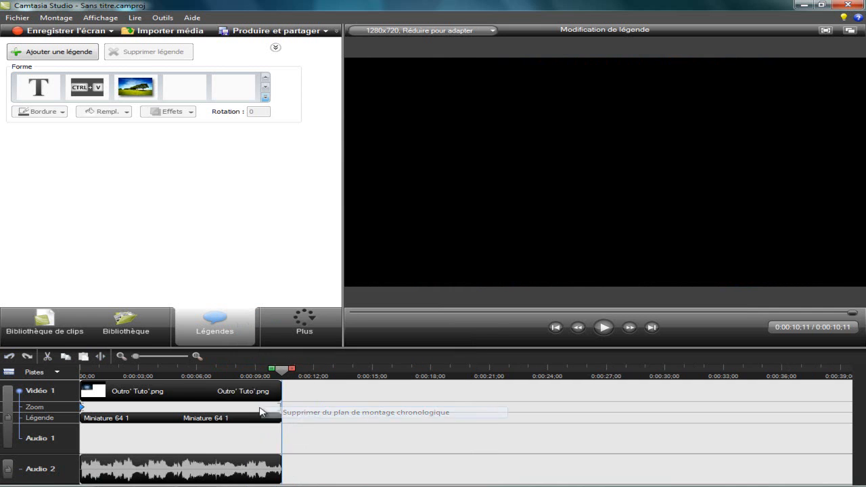
Step: Play the outro and set up its production with custom production settings, WMV format and the Camtasia Studio Best Quality and File Size profile
click(604, 327)
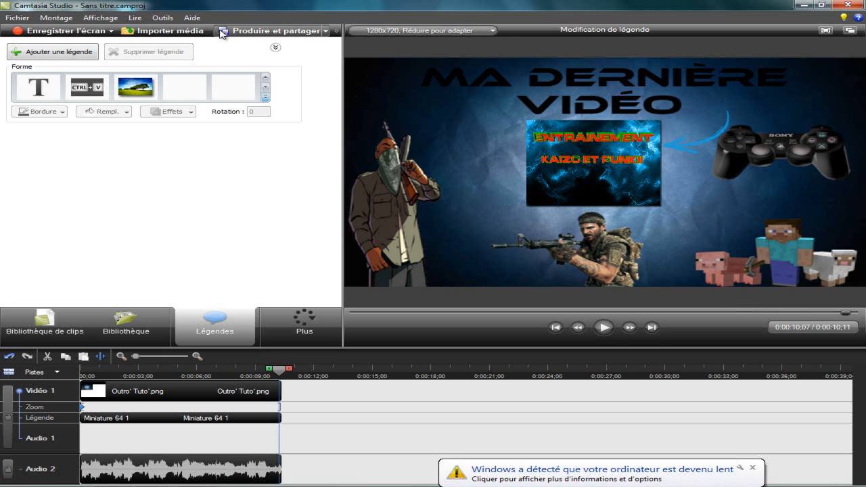
click(241, 34)
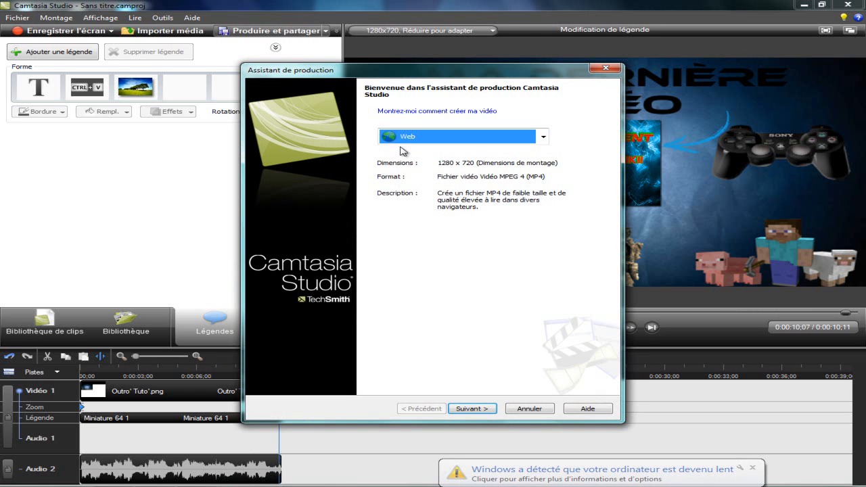
click(399, 137)
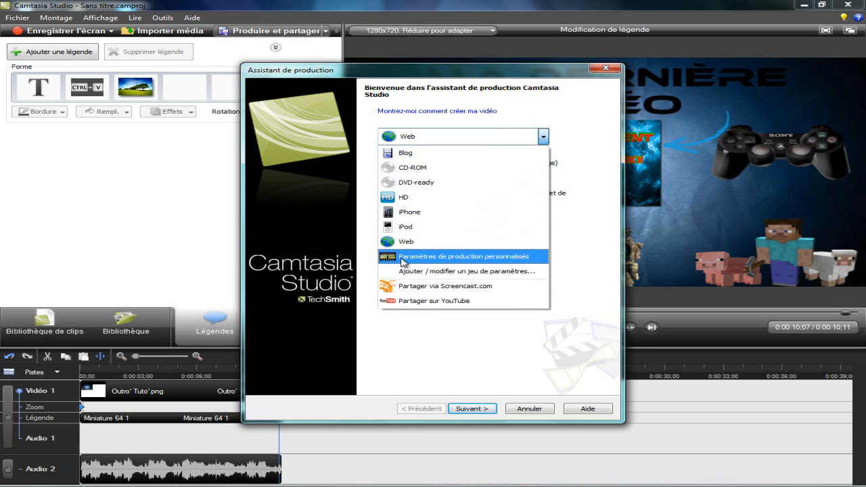
click(401, 257)
click(487, 409)
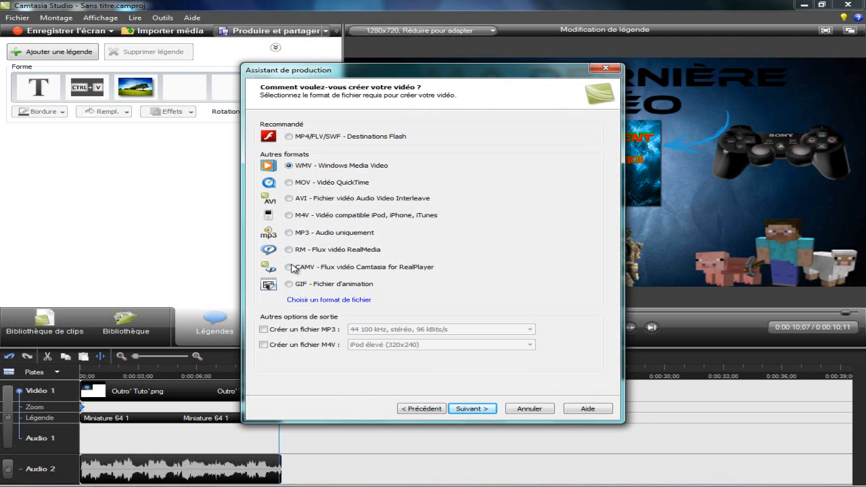
click(468, 409)
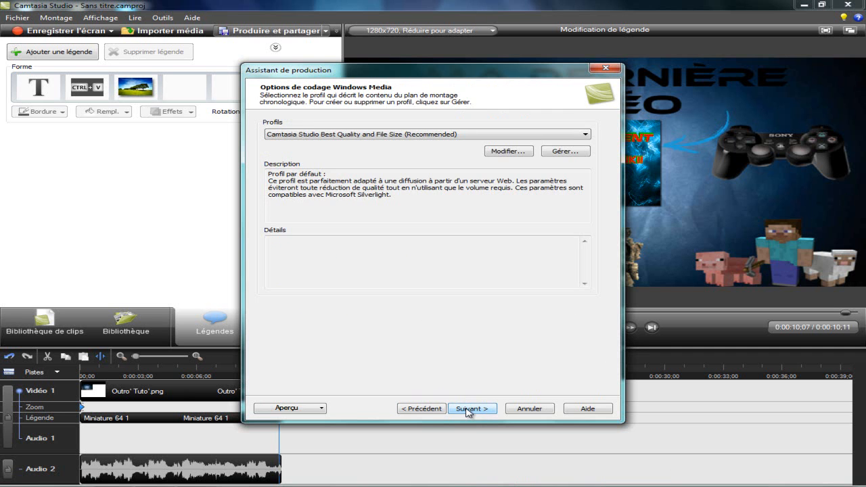
click(468, 409)
click(468, 409)
click(468, 408)
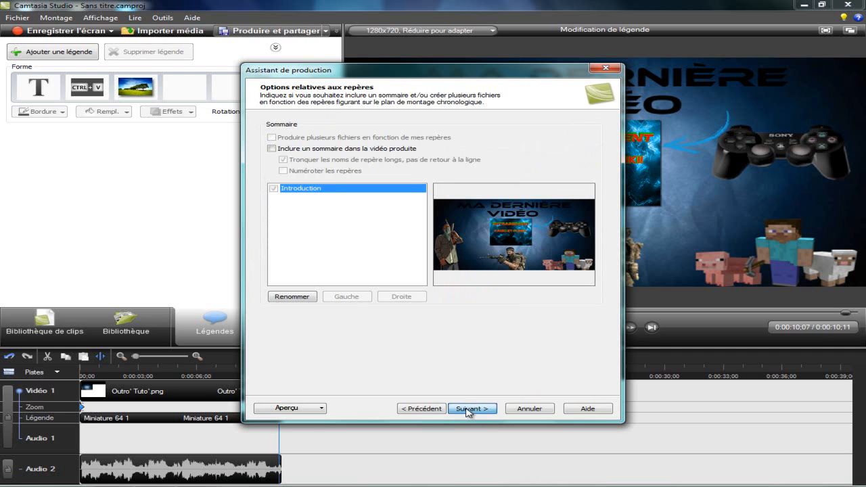
click(468, 409)
Step: Name the production Outro', keep the Desktop as the destination folder, and produce the video
click(307, 142)
drag(307, 143, 232, 149)
text(O)
key(BackSpace)
text(Outro')
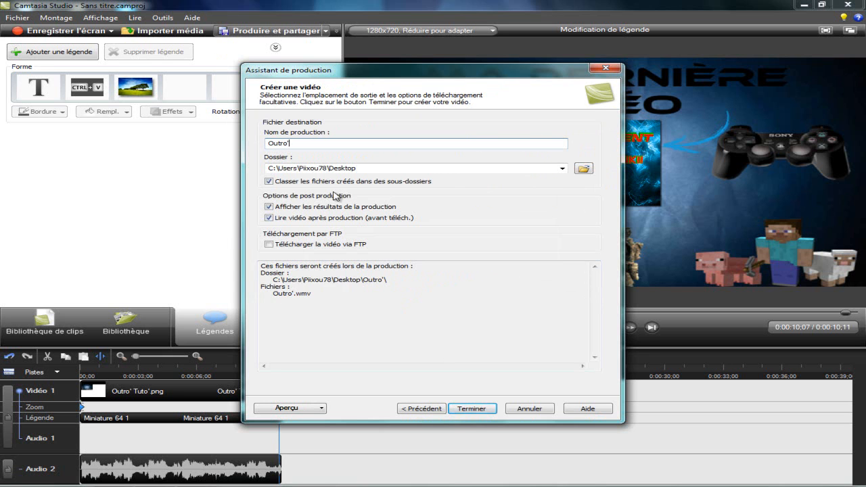
click(563, 168)
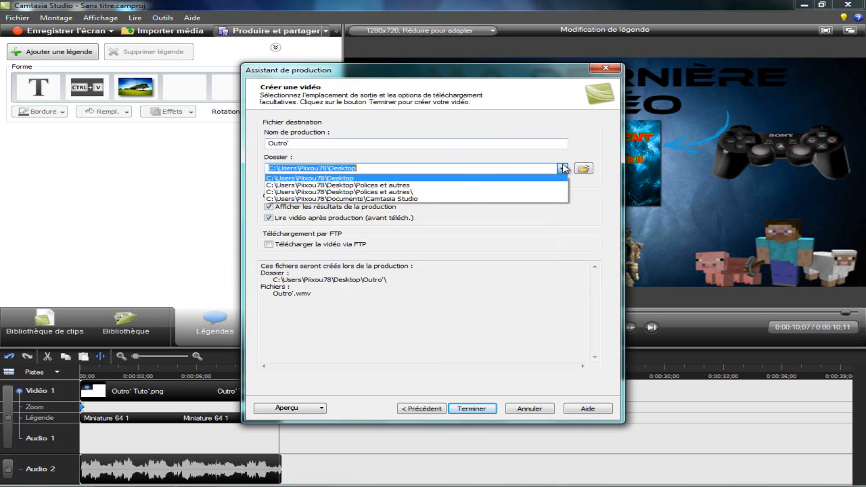
click(467, 171)
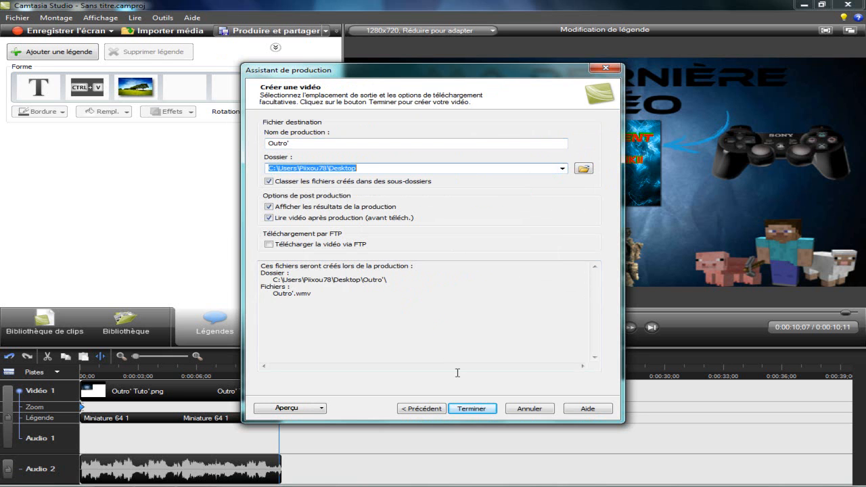
click(471, 409)
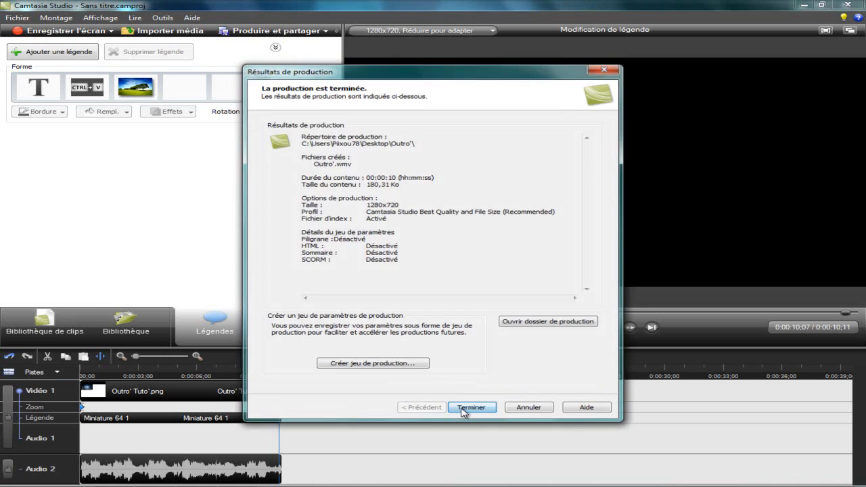
click(472, 408)
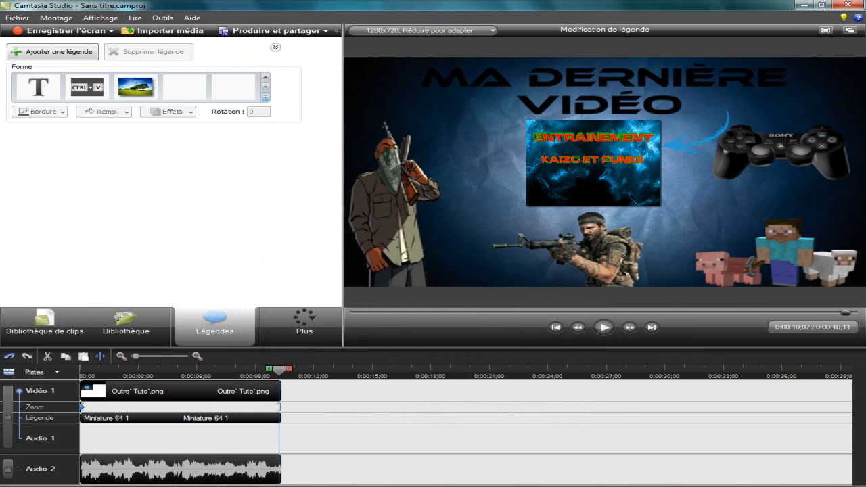
Step: Check the produced Outro' video in the media player and close it
click(320, 479)
click(435, 385)
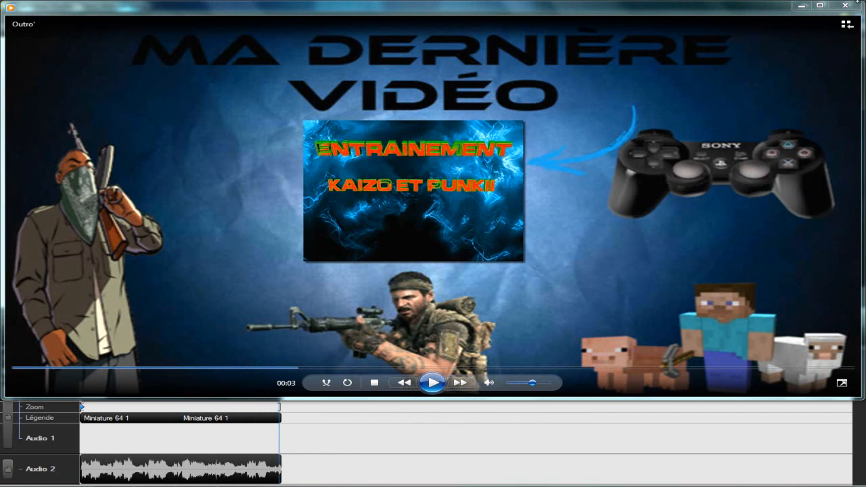
click(845, 7)
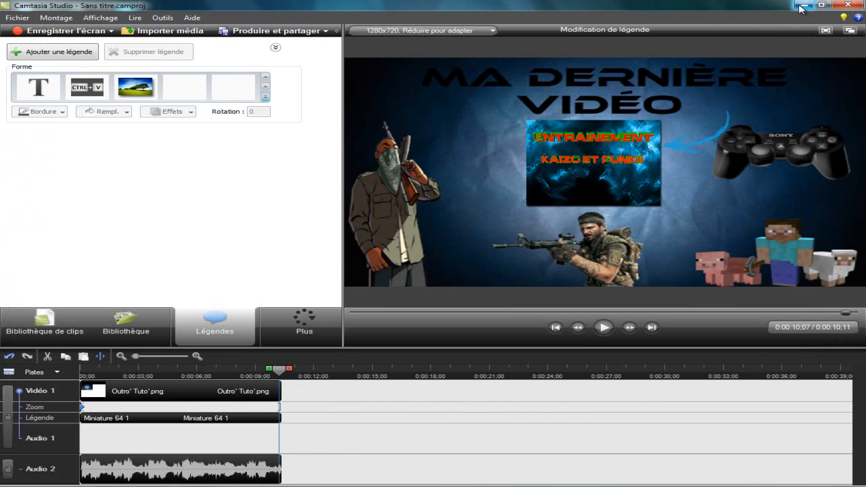
Step: Move the Outro' video file out of its production folder onto the desktop
click(802, 6)
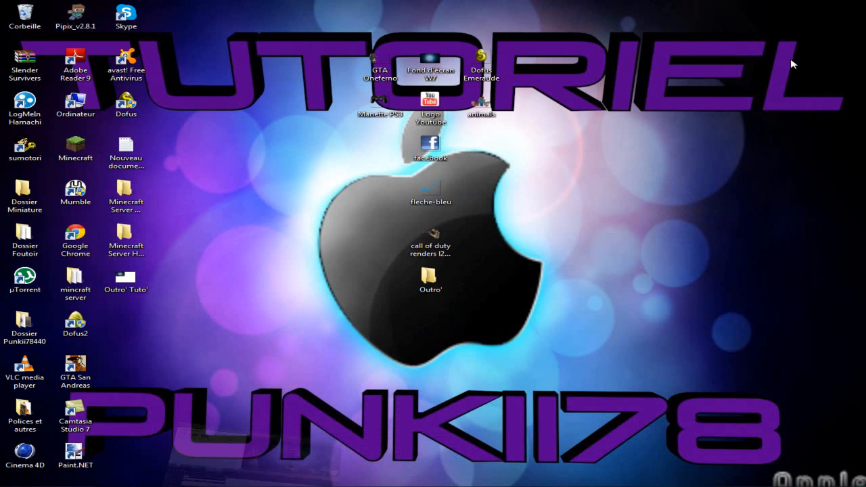
double_click(428, 277)
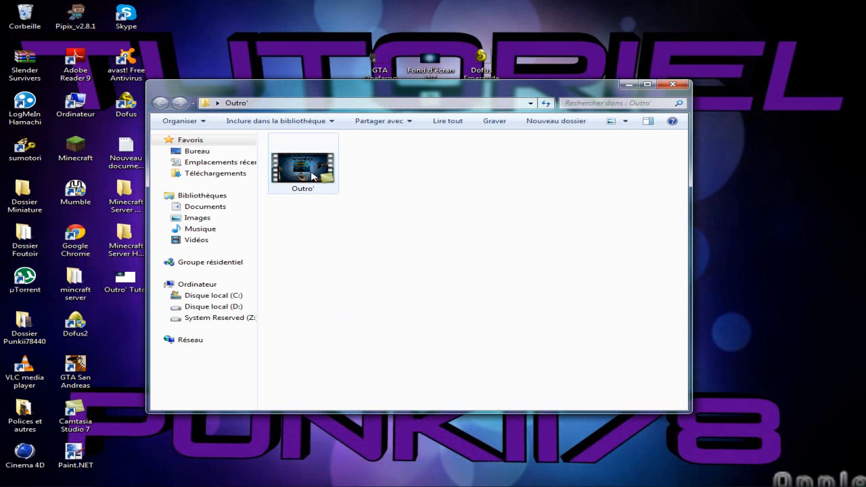
drag(310, 181, 706, 61)
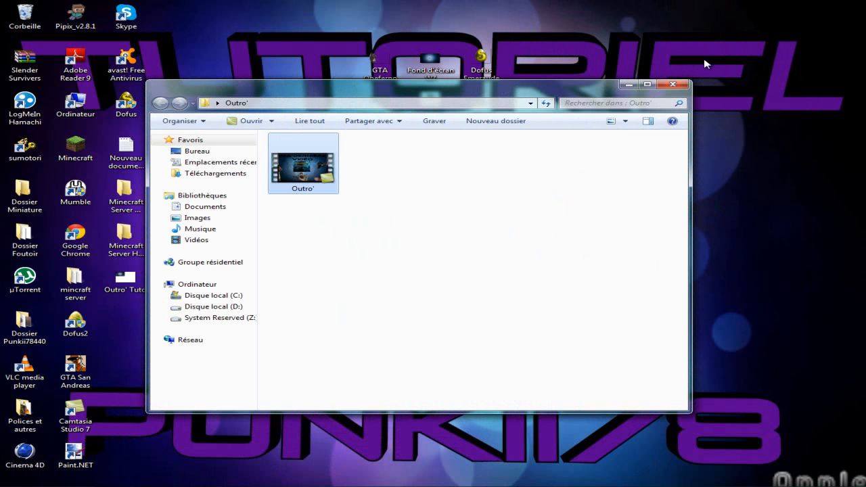
click(673, 85)
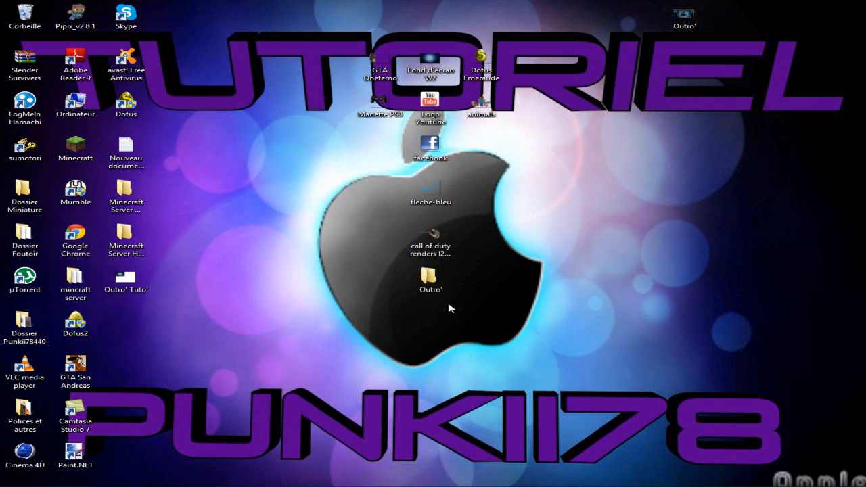
Step: Delete the Outro' folder from the desktop and put the Outro' video file in its place
right_click(425, 278)
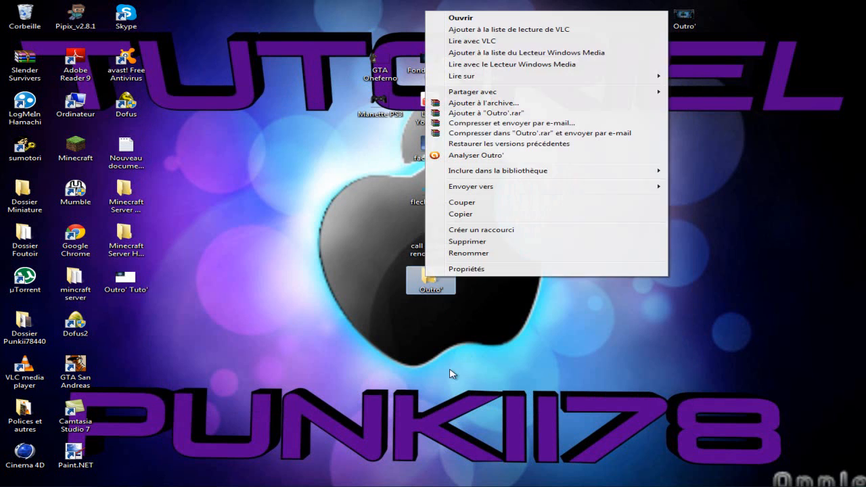
click(460, 242)
click(488, 292)
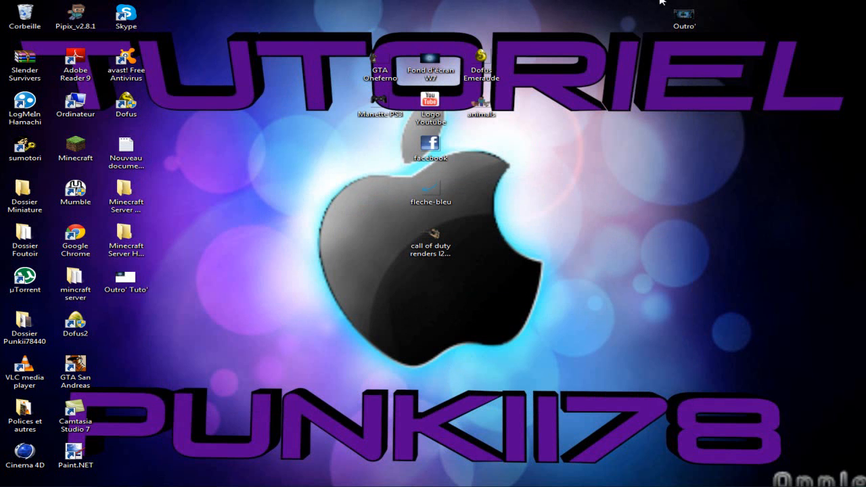
drag(677, 16, 419, 285)
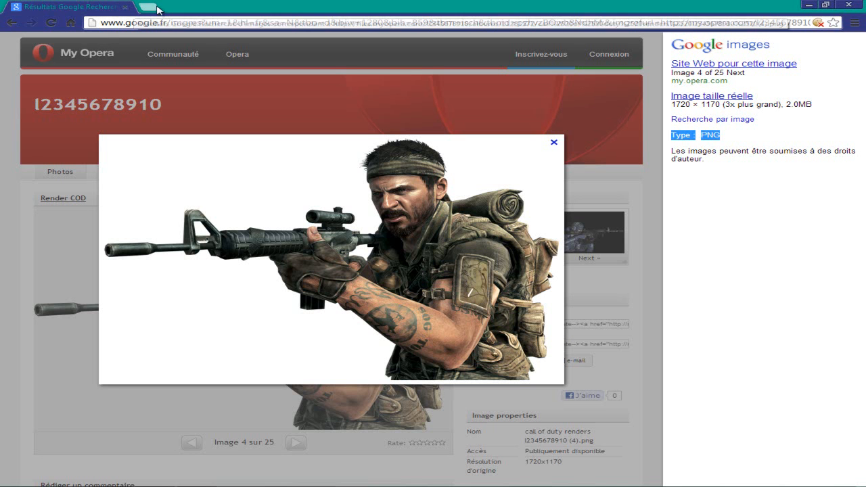
Step: In Chrome, search for "youtubbe", open YouTube and go to the account's video manager
click(139, 22)
text(youtubbe)
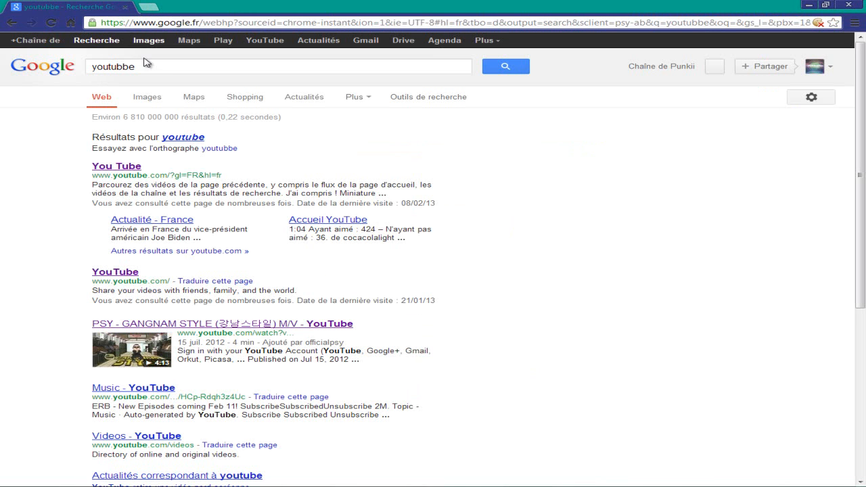
click(111, 172)
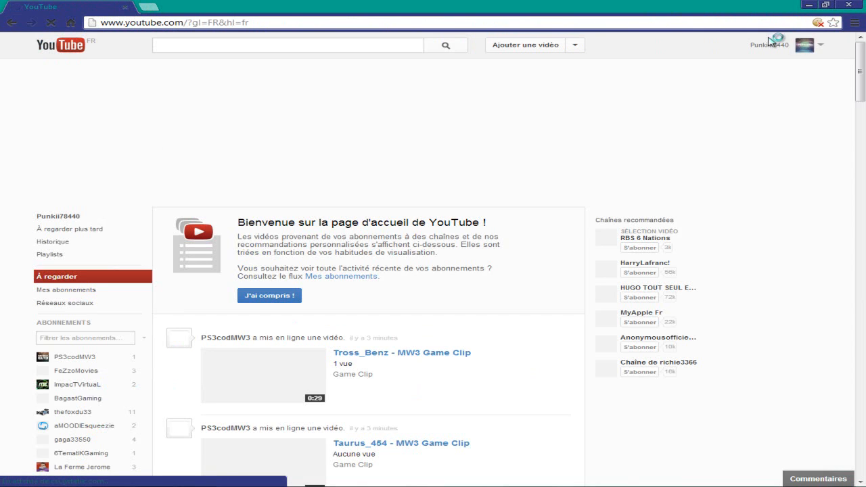
click(802, 49)
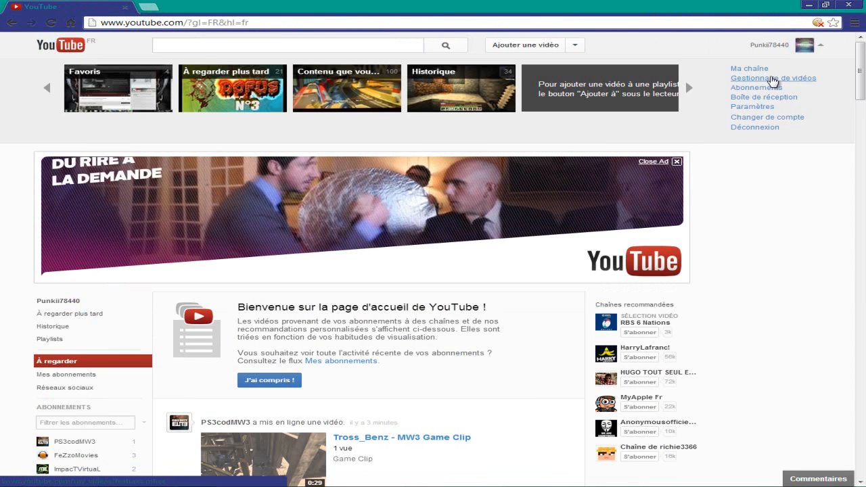
click(772, 79)
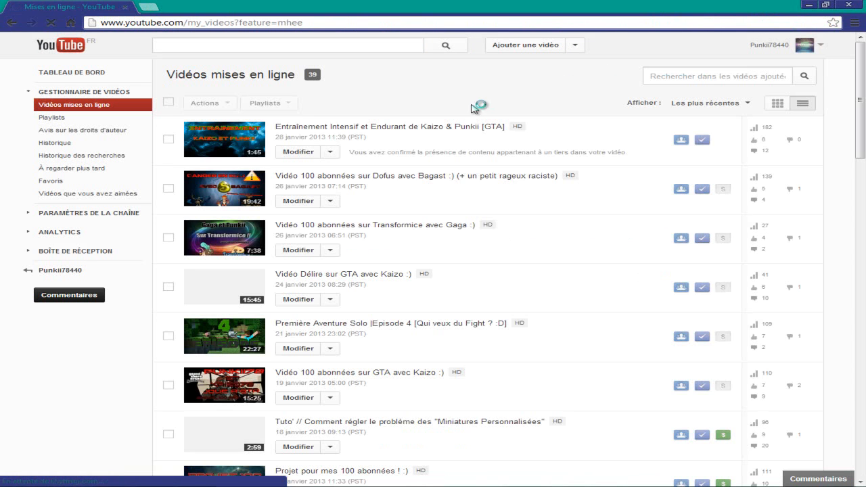
Step: Open the newest uploaded video for editing and go to its annotations, leaving the settings page without saving
click(298, 152)
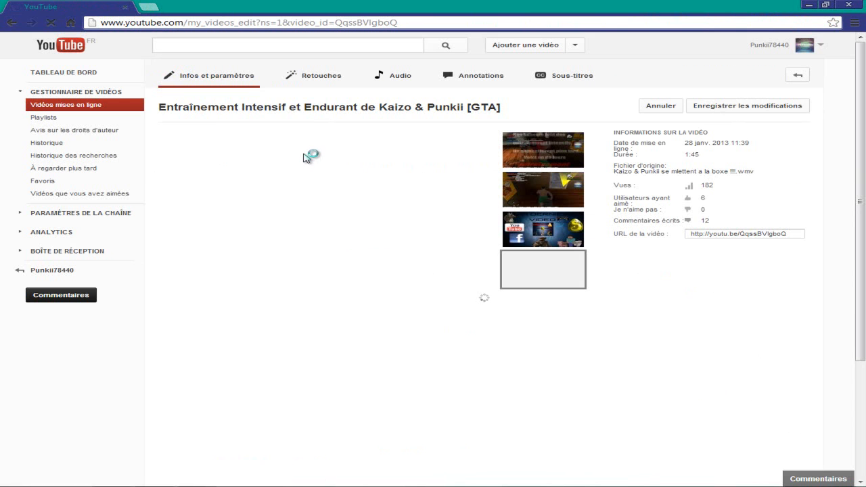
click(459, 77)
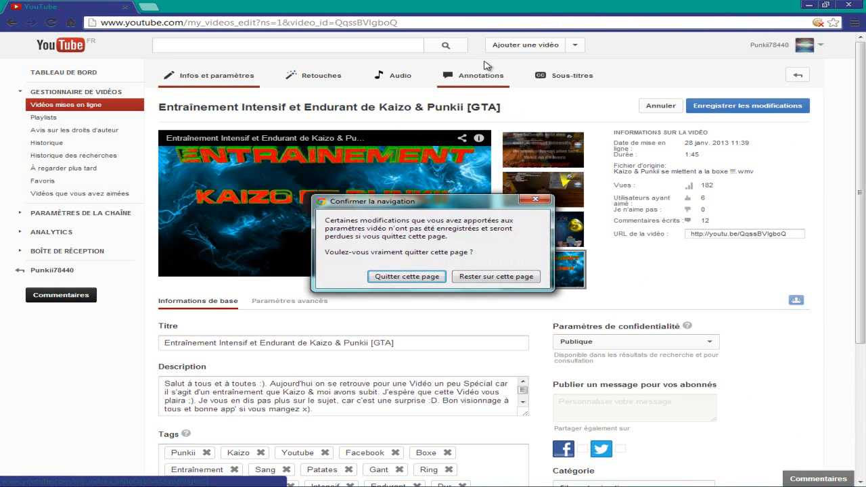
click(426, 276)
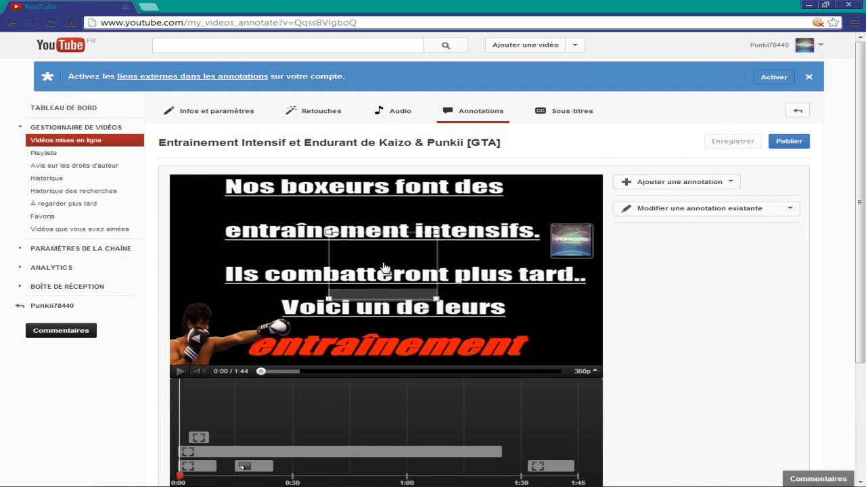
Step: View the logo's spotlight annotation at 0:00:00.0 and select the spotlight annotation that starts at 0:01:32.0
click(674, 211)
click(680, 230)
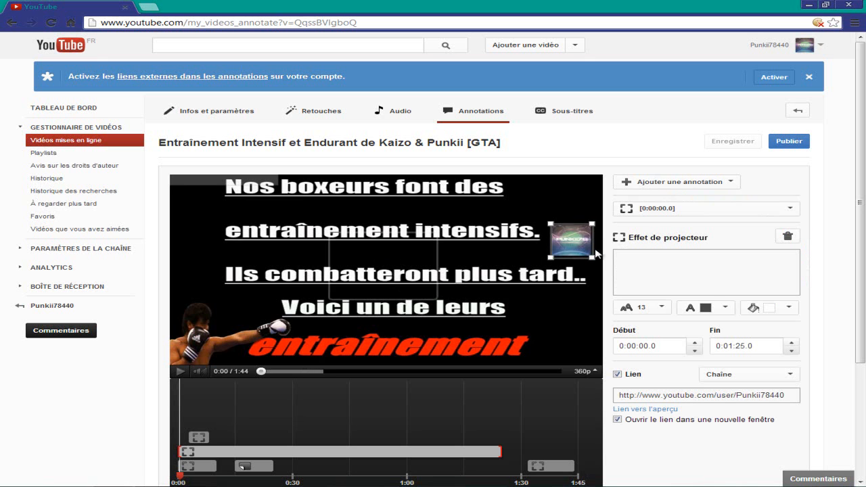
click(670, 186)
click(738, 211)
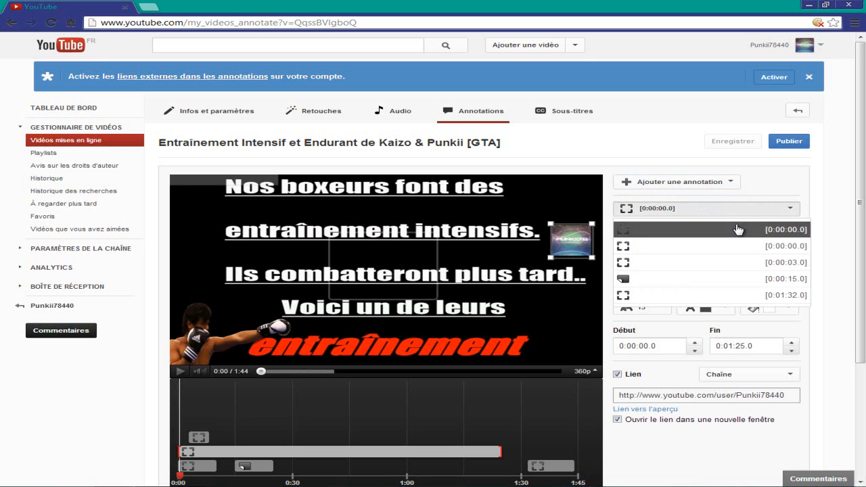
click(715, 295)
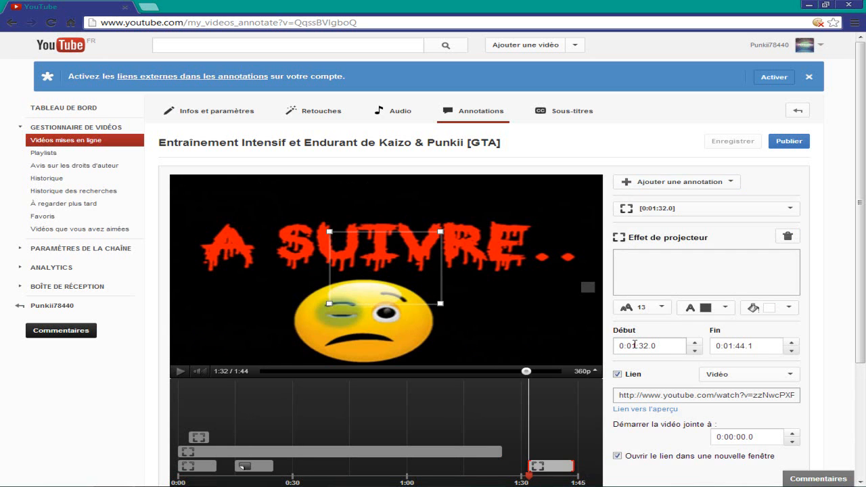
Step: Set the selected spotlight annotation's start time to 0:00:00.0 and its end time to 0:00:10.0
double_click(634, 345)
double_click(653, 346)
text(01)
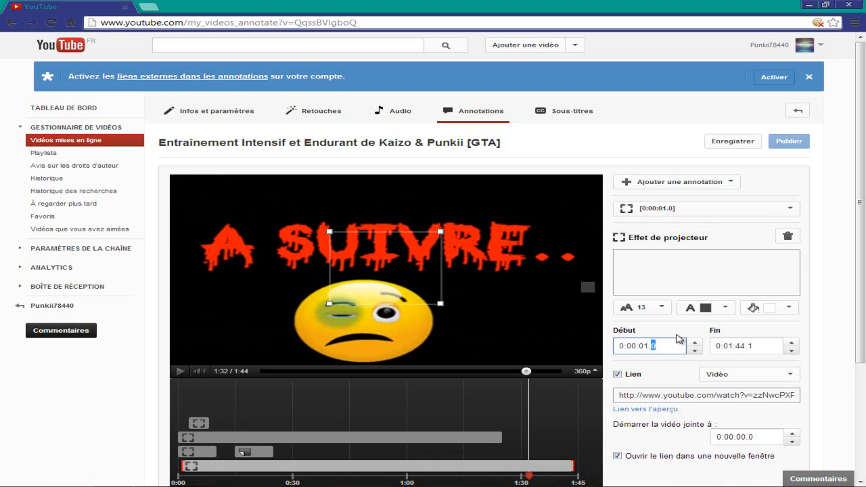
double_click(728, 346)
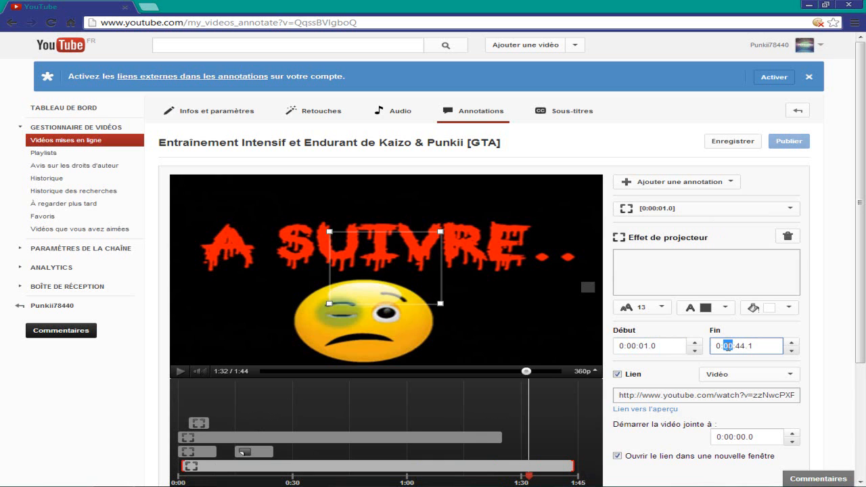
double_click(742, 345)
text(010)
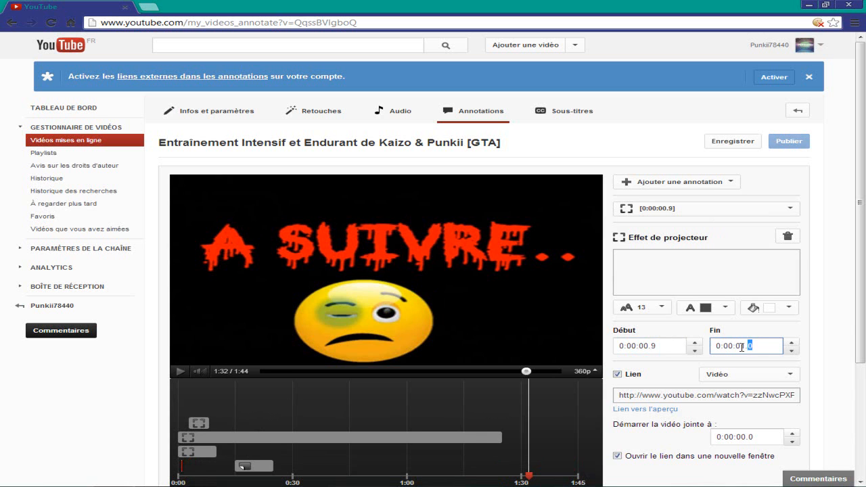
double_click(743, 345)
text(10)
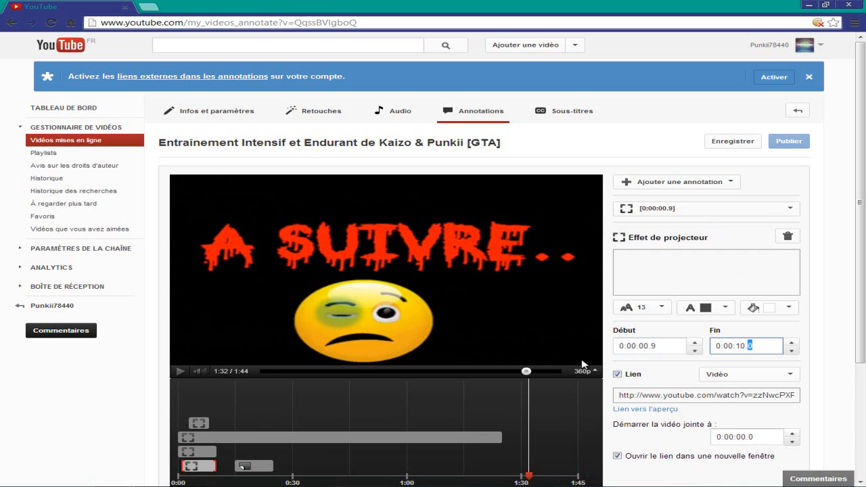
double_click(654, 346)
text(0)
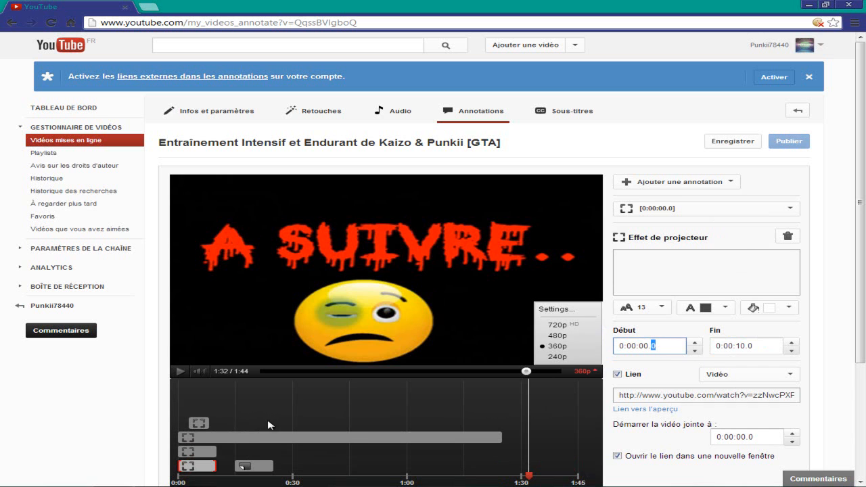
Step: Move the video preview to about 0:03 and view the link settings of the logo's spotlight annotation
click(270, 372)
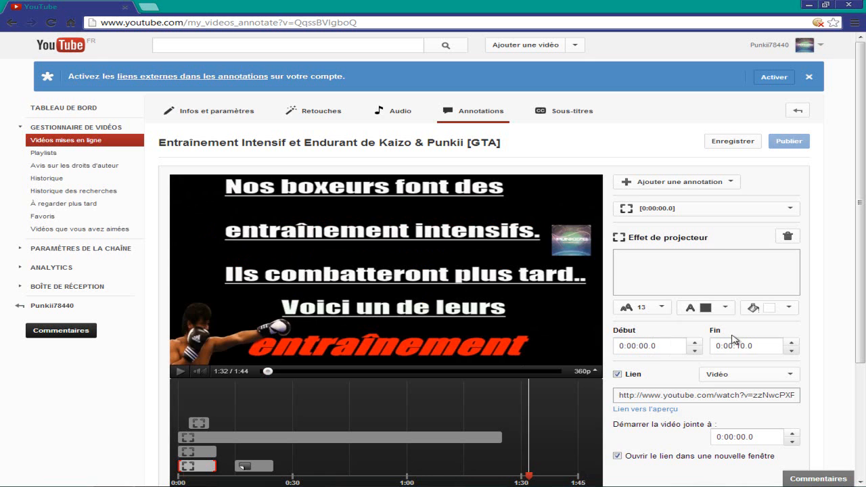
click(180, 371)
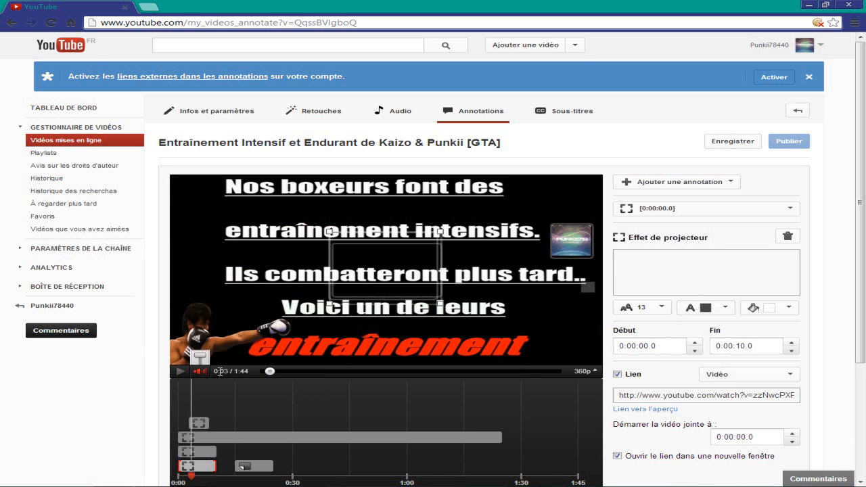
click(577, 375)
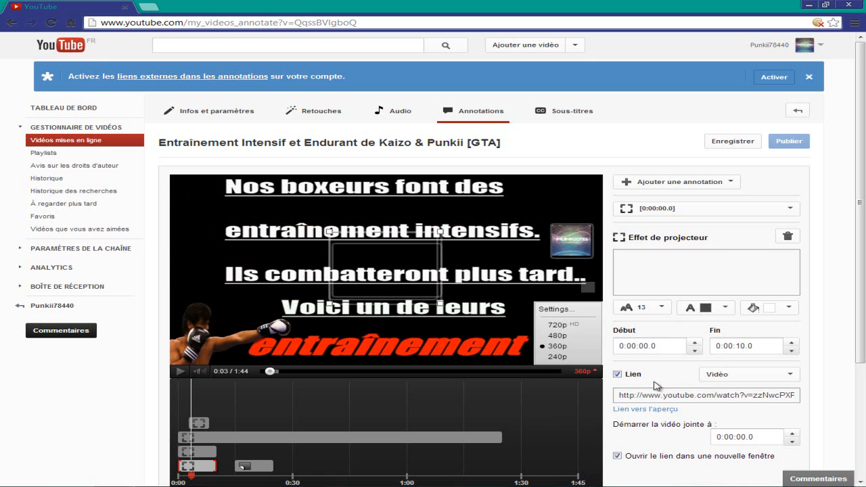
scroll(648, 403, down, 2)
click(618, 234)
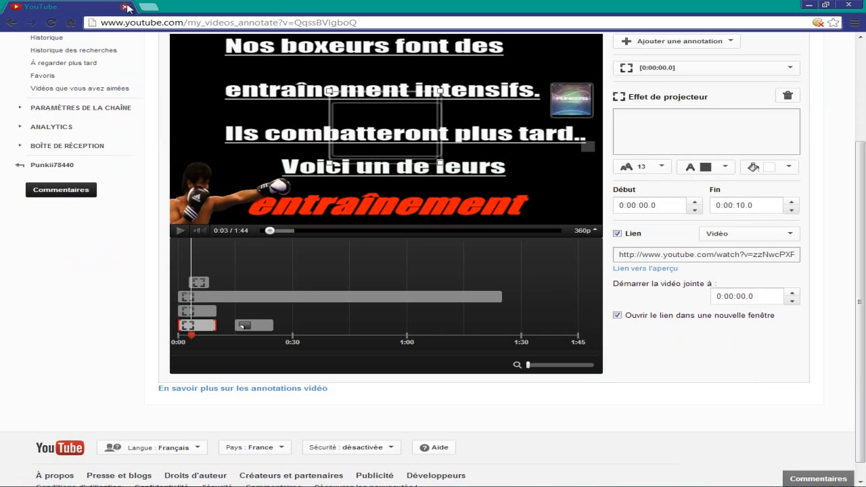
Step: Copy the address of a "youtubbe" search page opened in a new tab, and close that tab
click(148, 8)
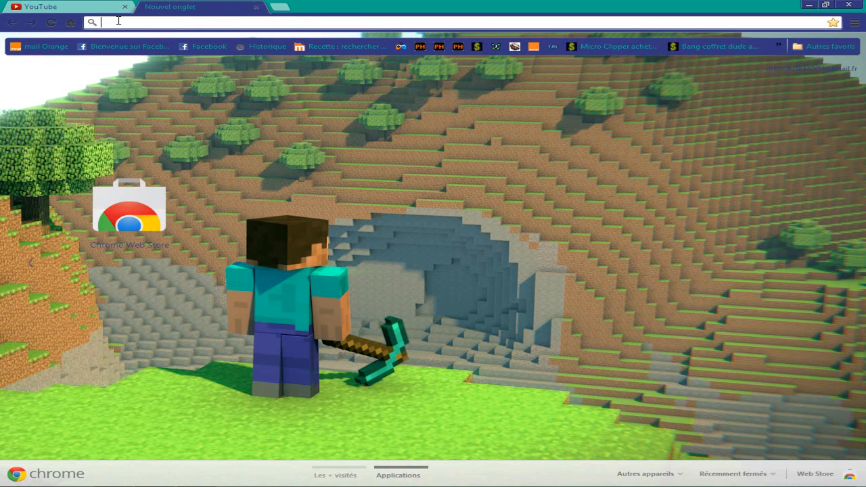
text(youtubbe)
key(Return)
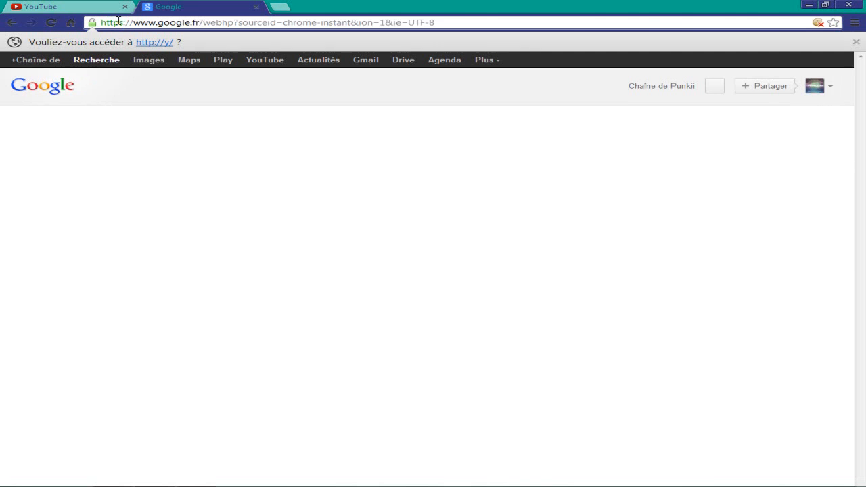
click(156, 22)
right_click(155, 22)
click(177, 54)
click(255, 7)
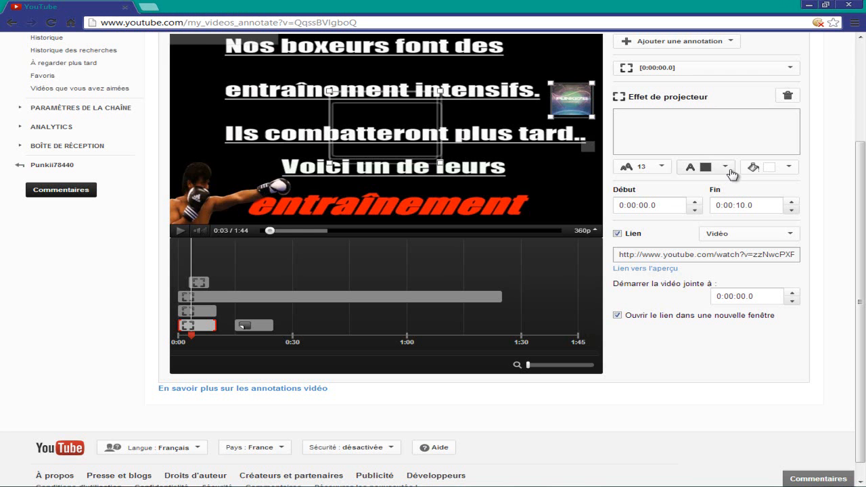
Step: Paste the copied address into the spotlight annotation's video link and close the YouTube page without publishing
click(618, 234)
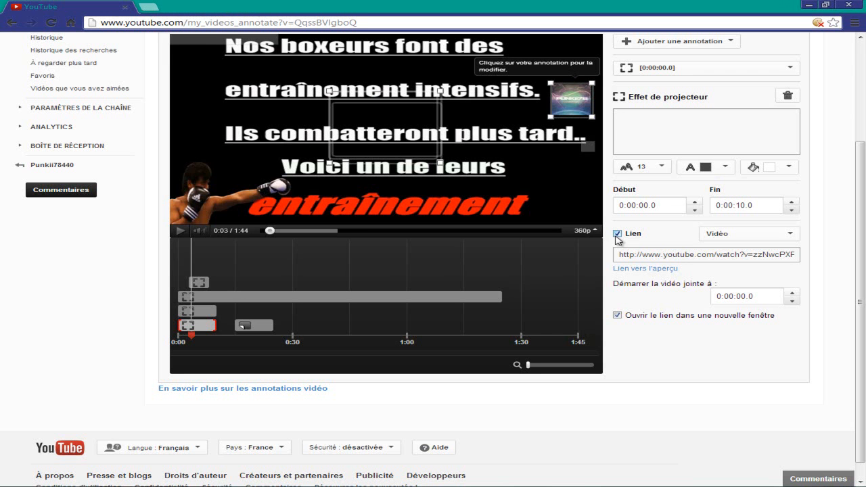
right_click(631, 255)
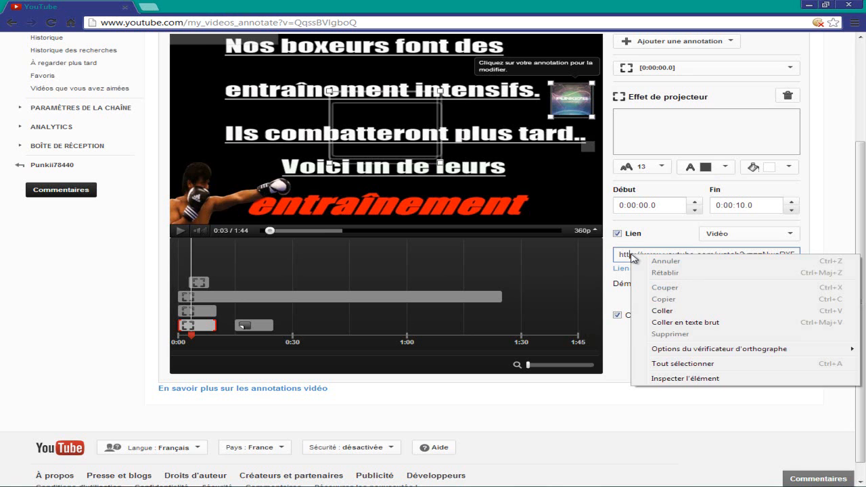
click(657, 310)
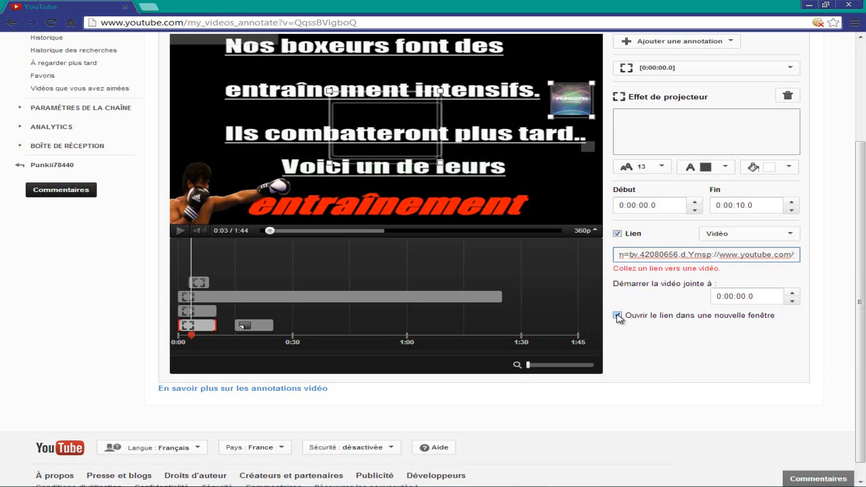
scroll(617, 318, up, 3)
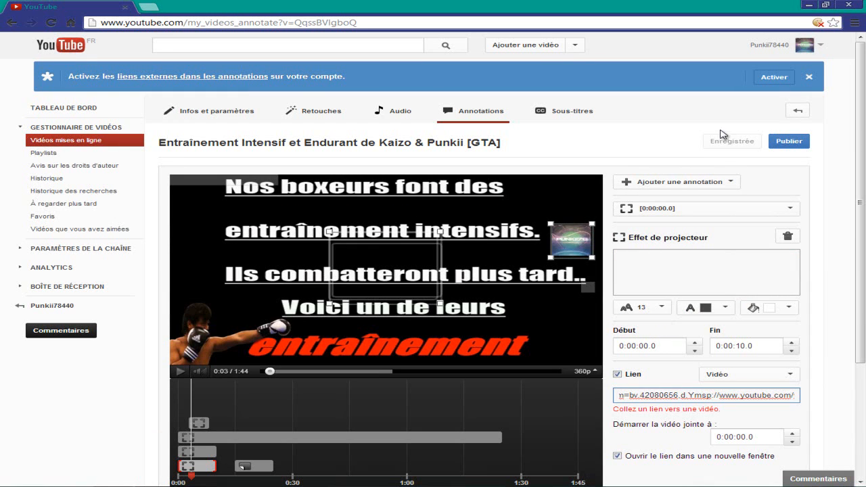
click(125, 7)
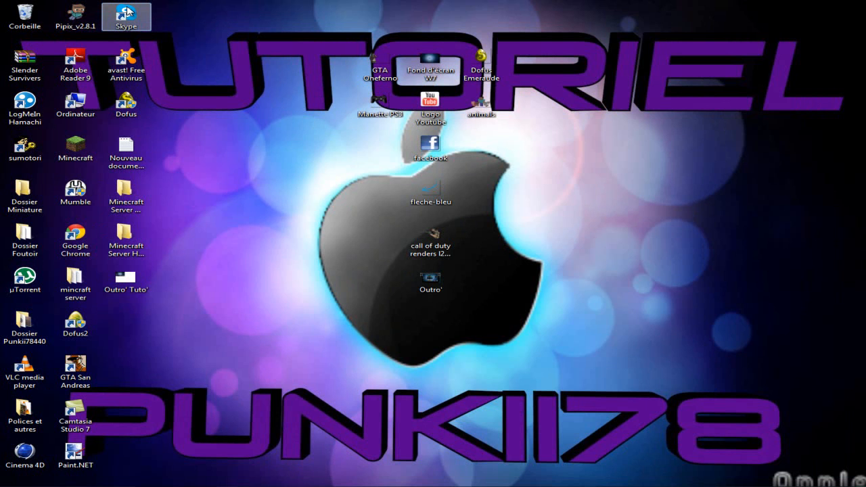